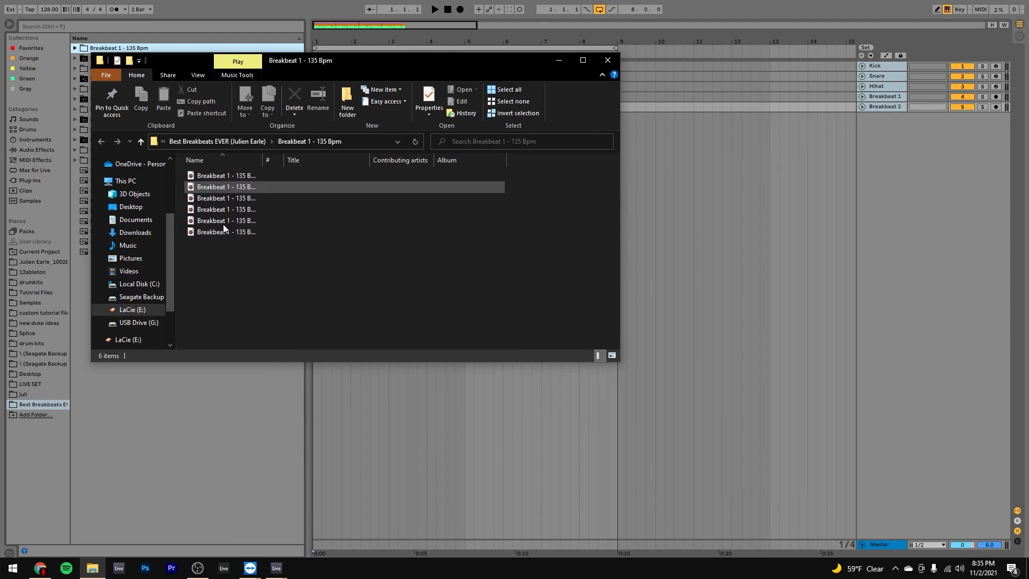
Go up to the Best Breakbeats EVER folder, check the Breakbeat 2 - 133 Bpm folder and close the file window.
left_click(219, 142)
double_click(225, 199)
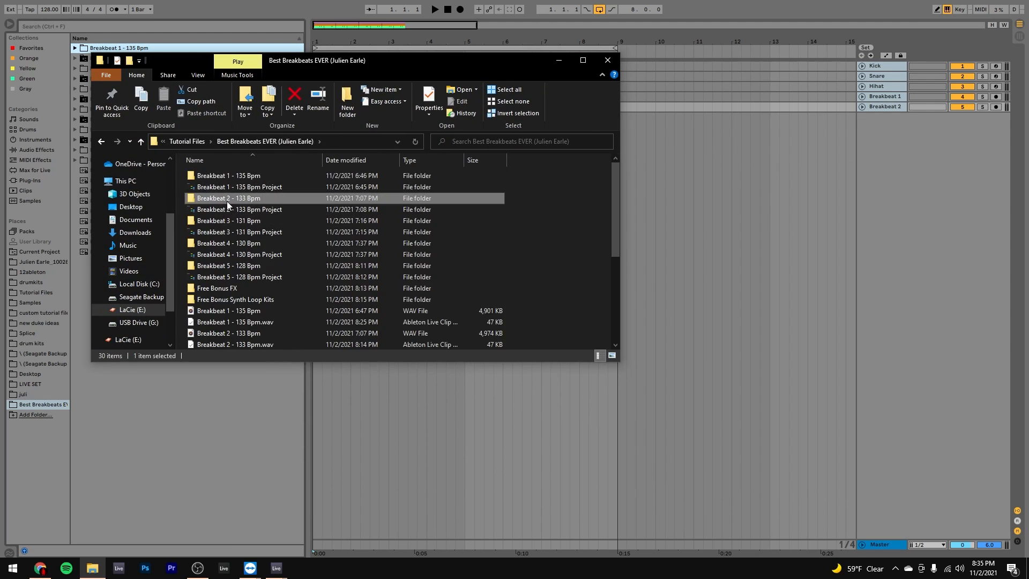
left_click(605, 61)
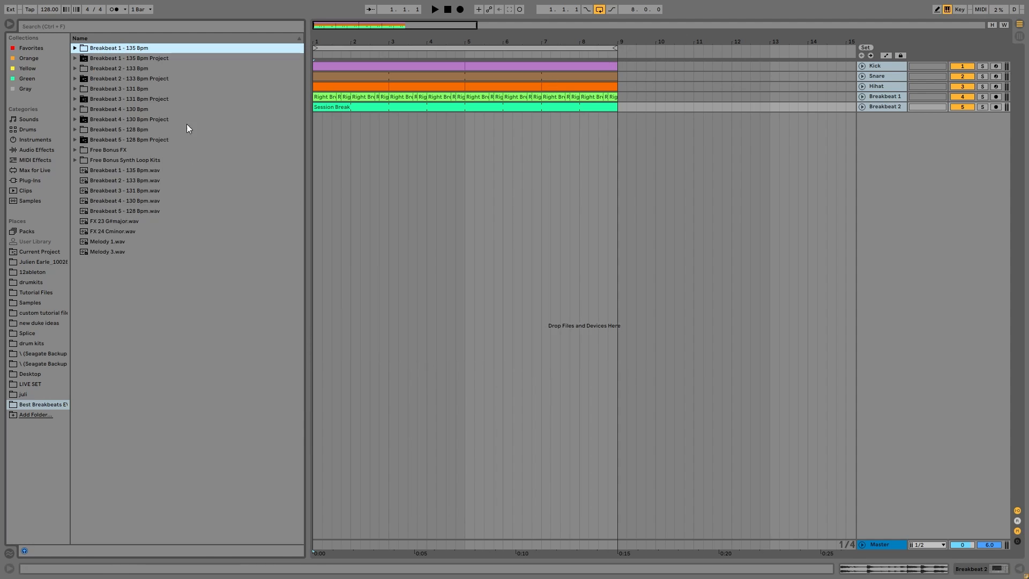
Expand the Breakbeat 1 - 135 Bpm Project folder and preview the samples from Breakbeat 1 - 135 Bpm.wav through Melody 3.wav.
double_click(114, 58)
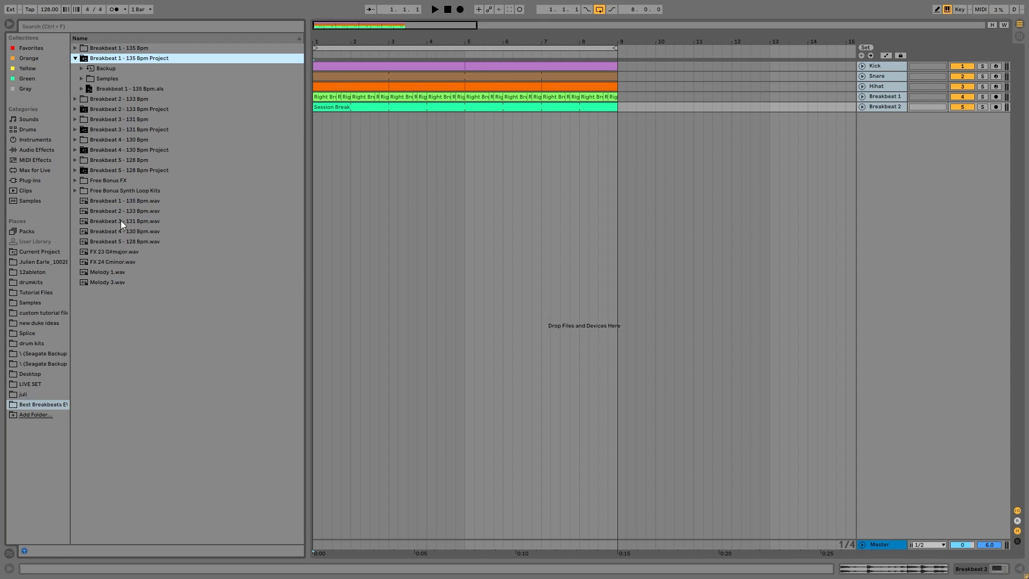
left_click(120, 202)
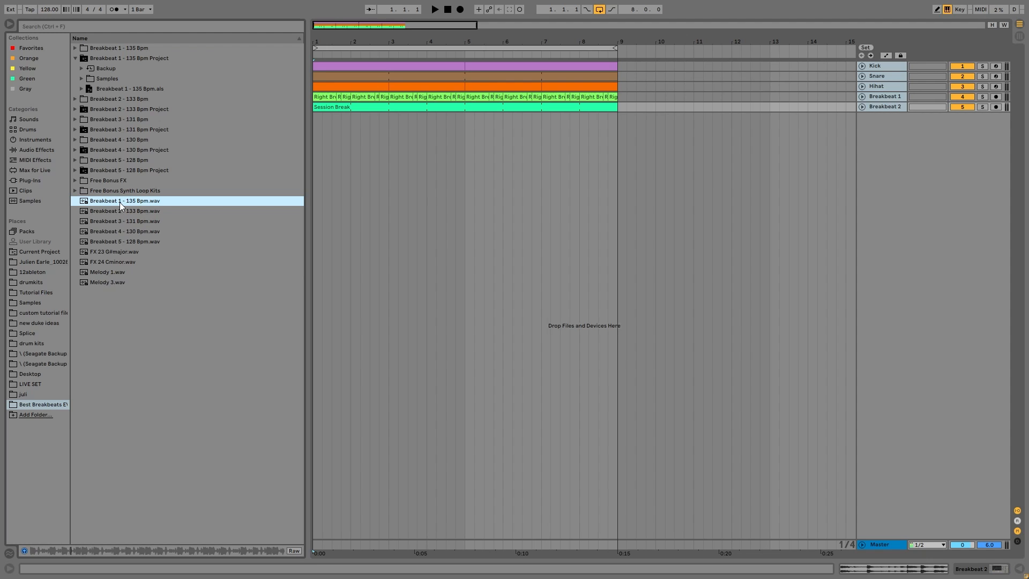
key("Down")
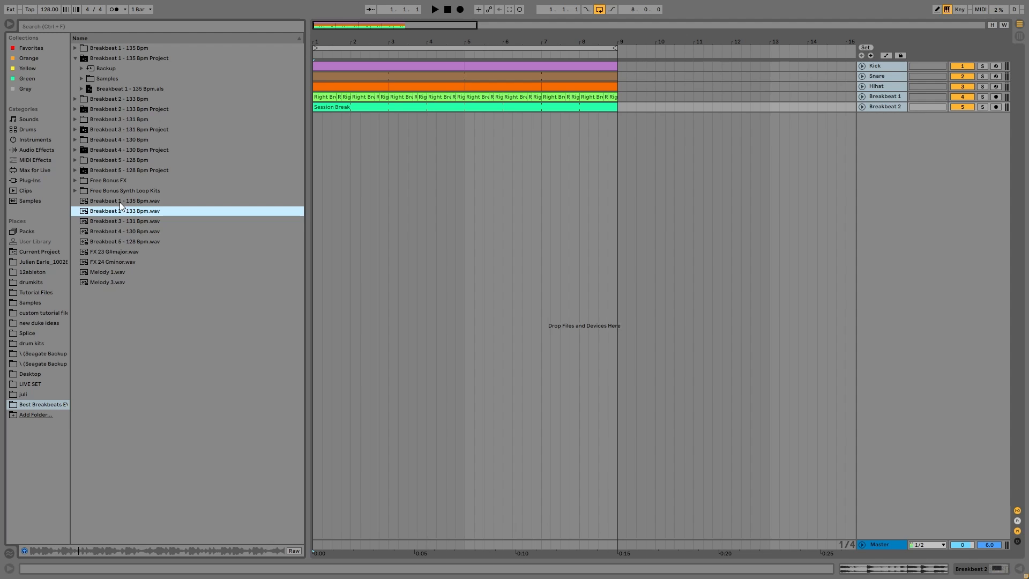
key("Down")
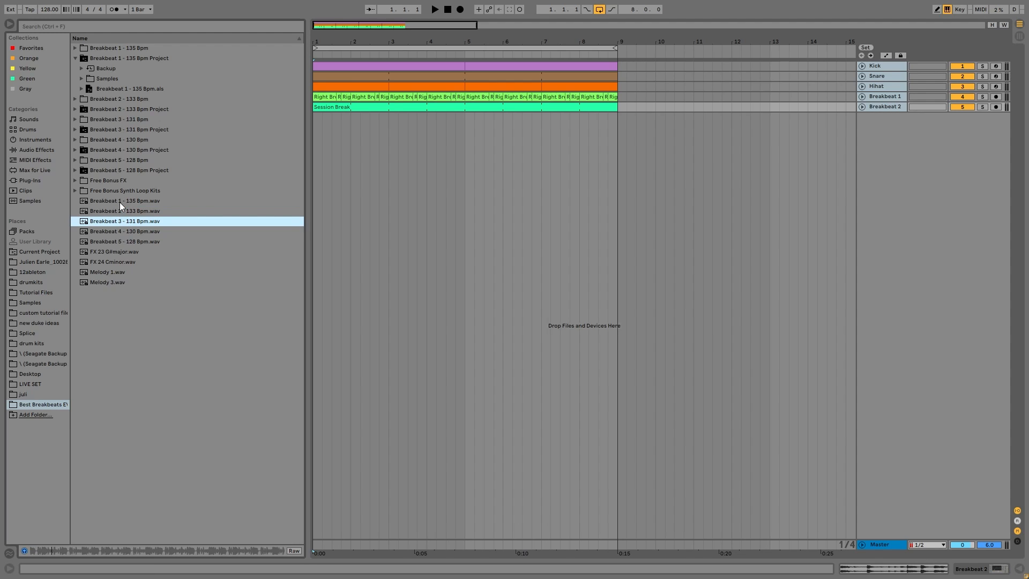
key("Down")
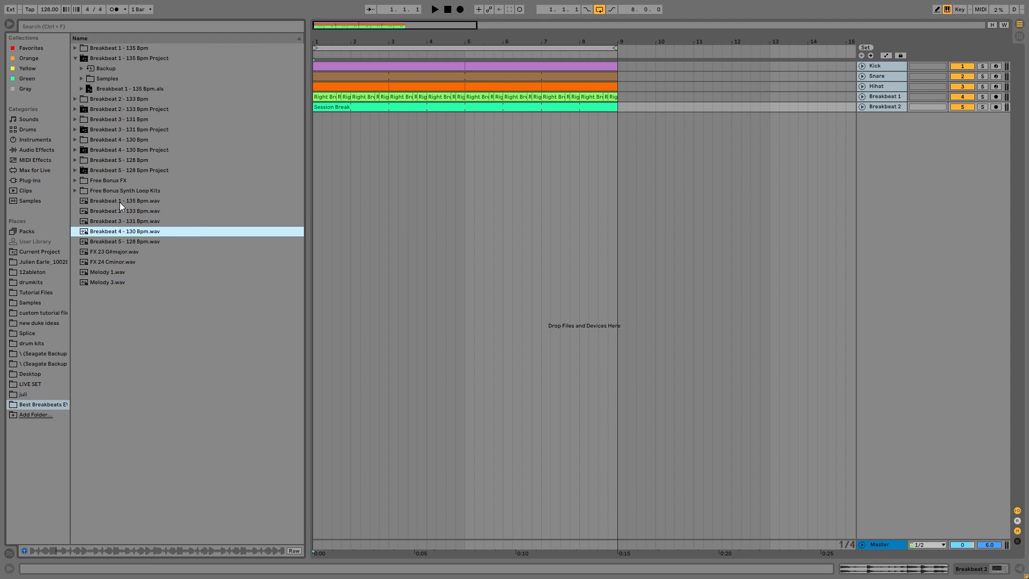
key("Down")
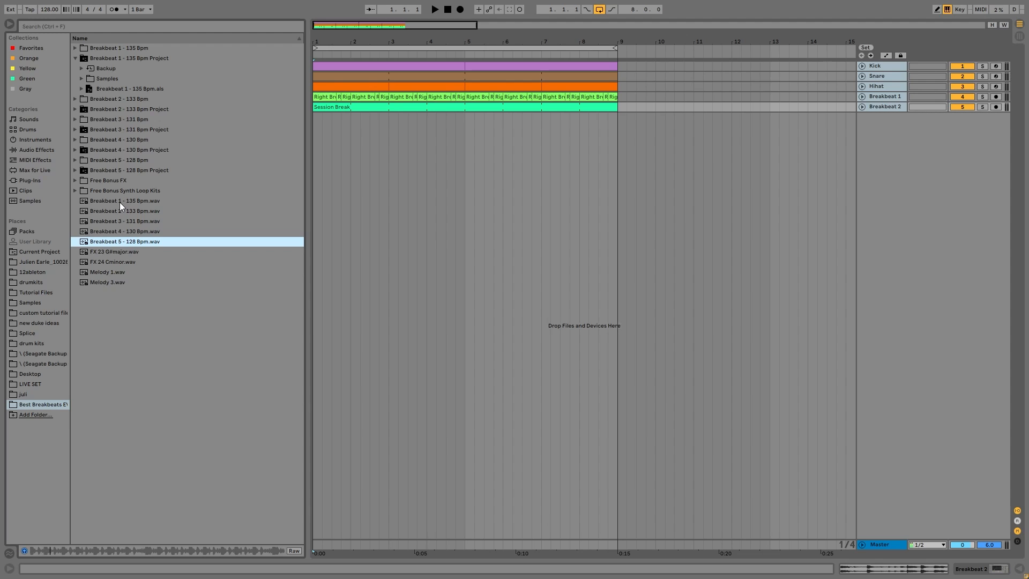
key("Down")
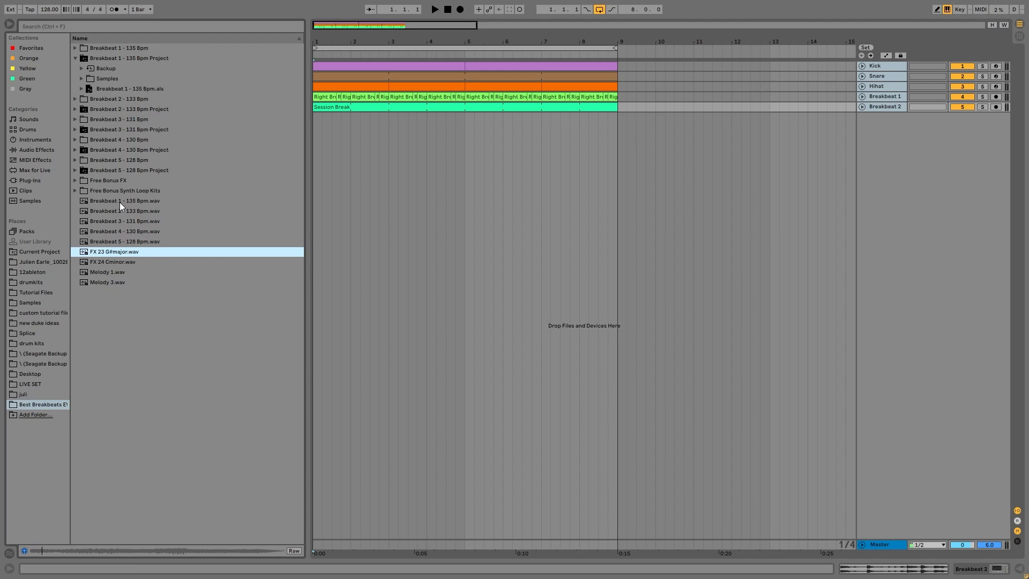
key("Down")
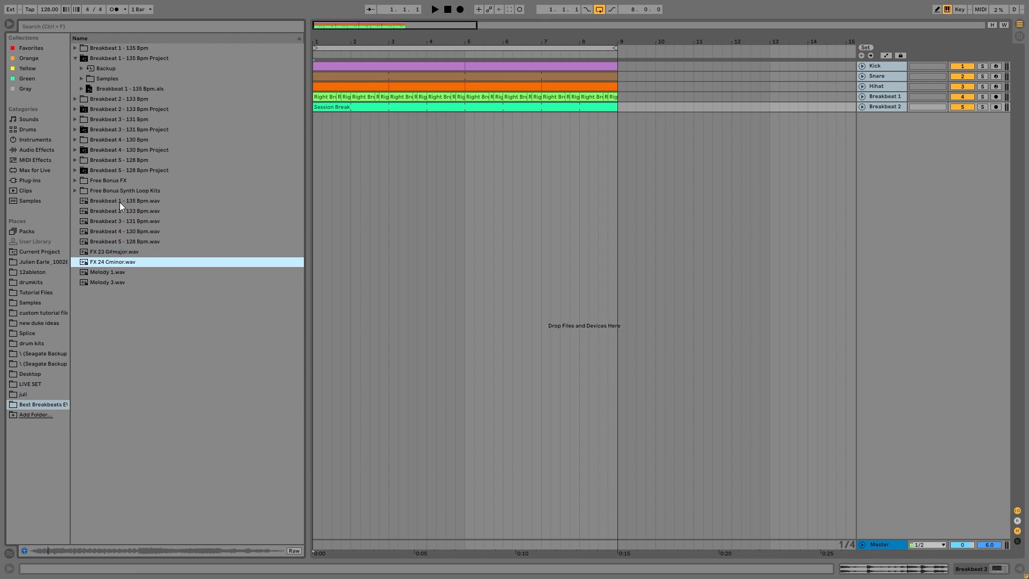
key("Down")
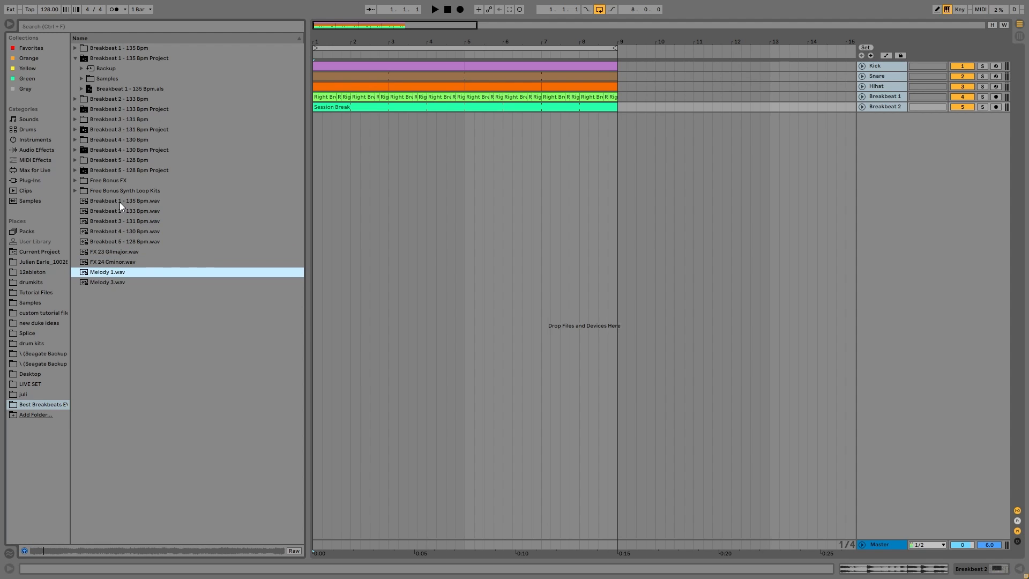
key("Down")
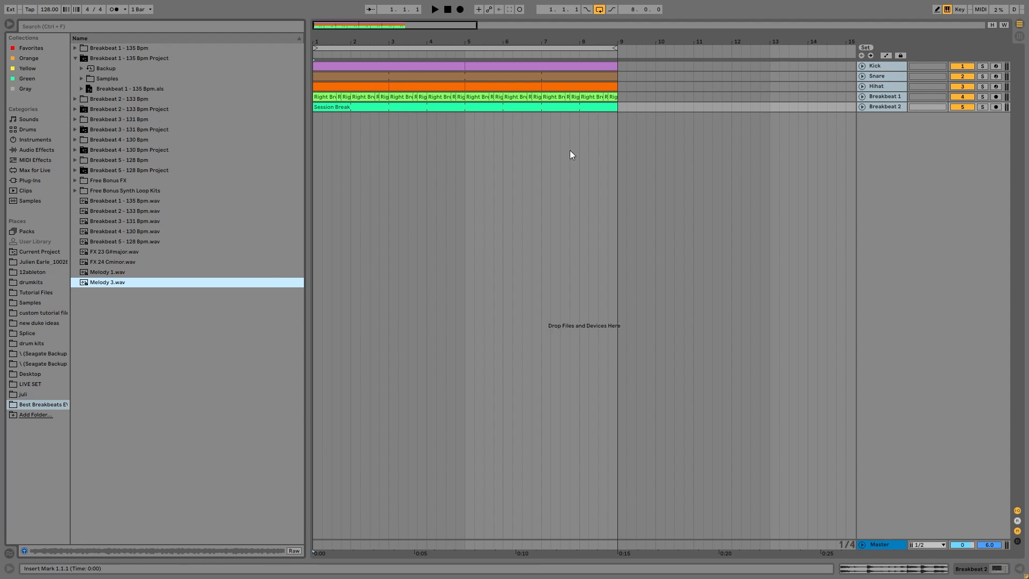
Play the arrangement from bar 1 with the kick, snare, hihat and both breakbeat tracks sounding together.
left_click(396, 68)
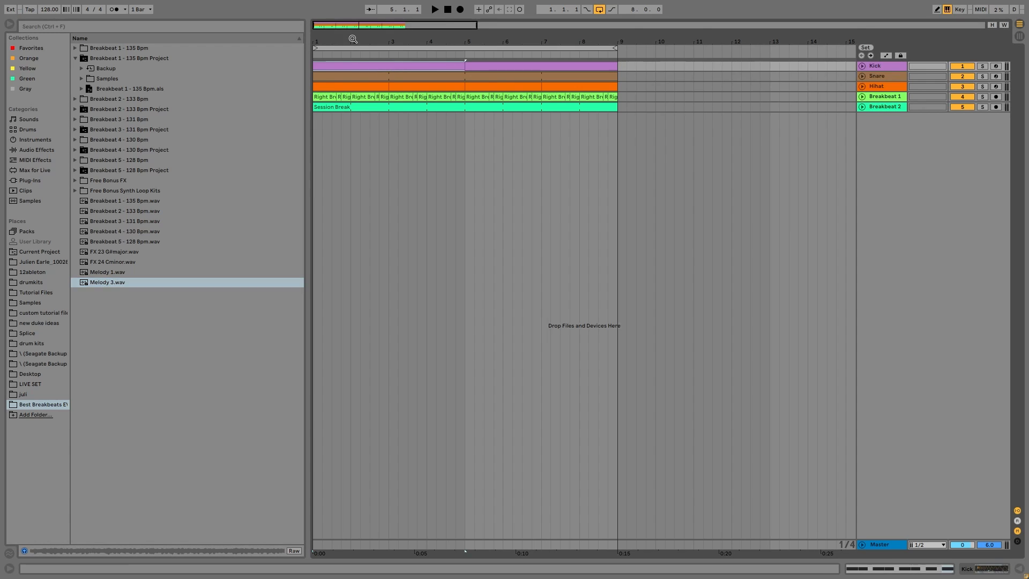
left_click_drag(354, 39, 380, 61)
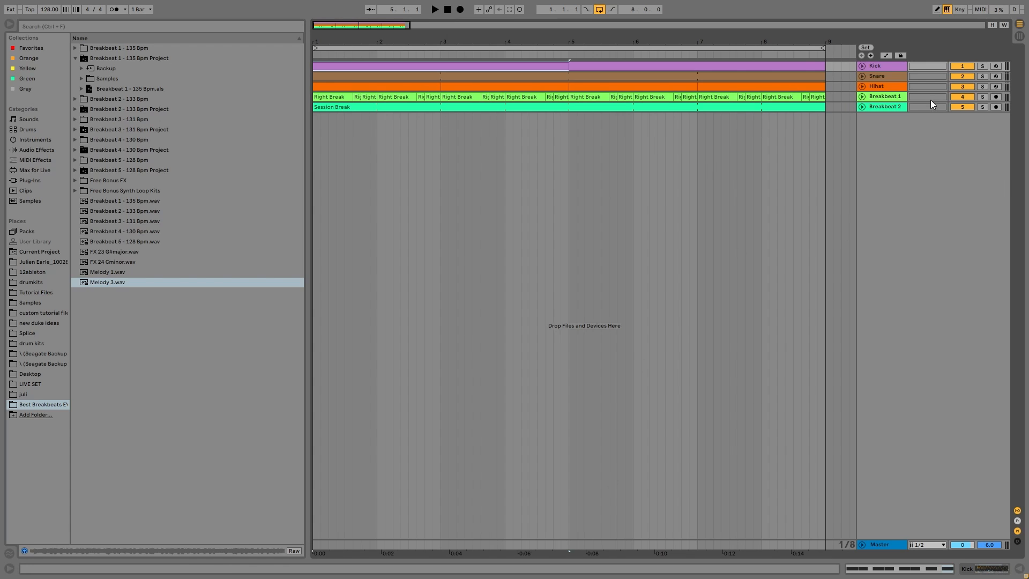
key("space")
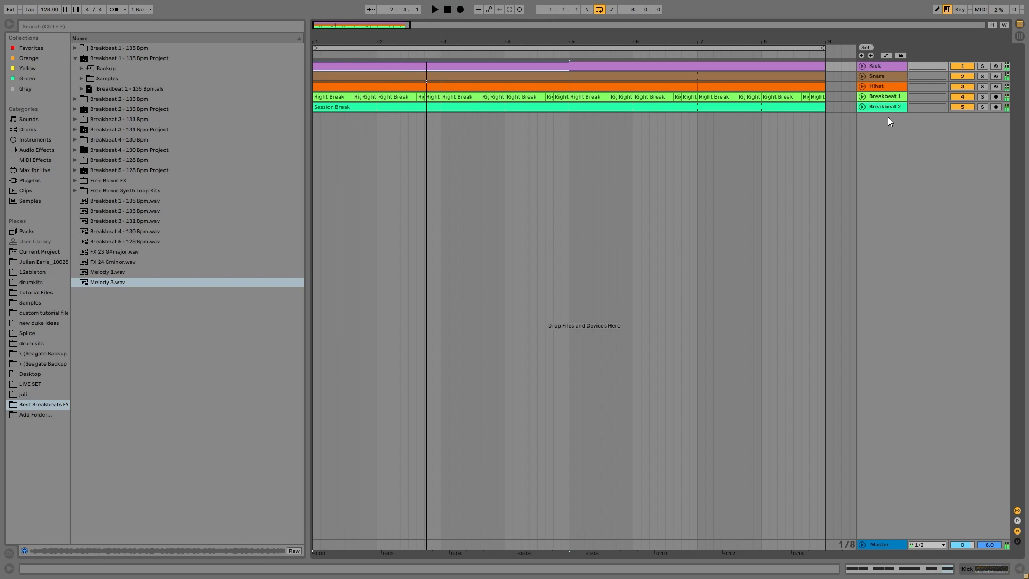
key("space")
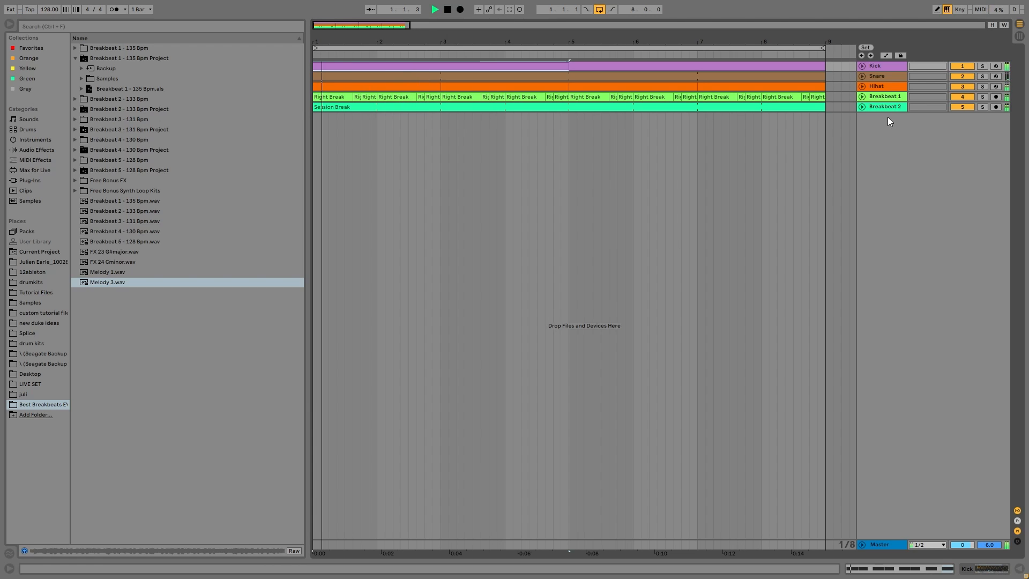
key("space")
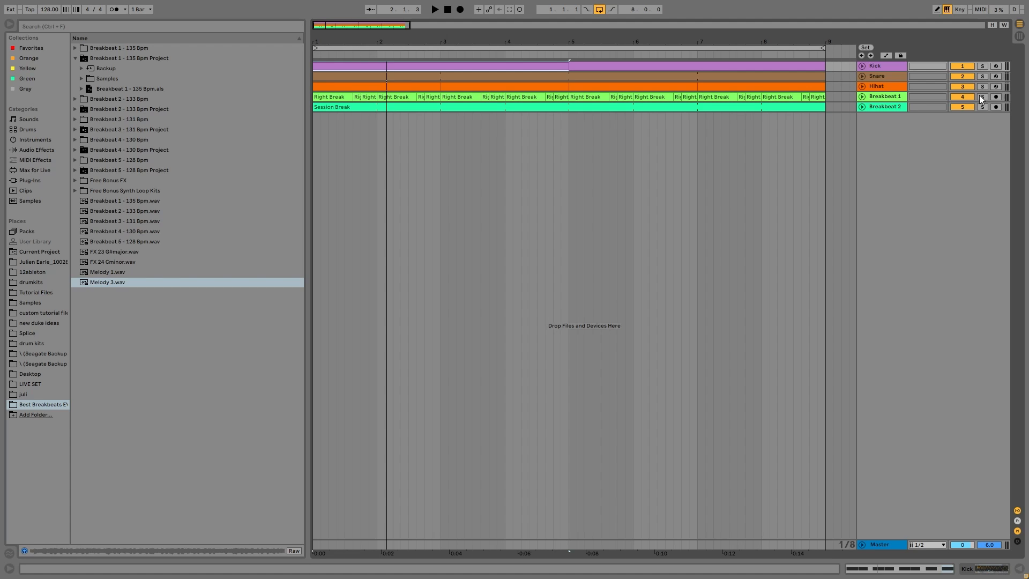
Play Breakbeat 1 and Breakbeat 2 soloed together and unfold both tracks to show their waveforms.
key("space")
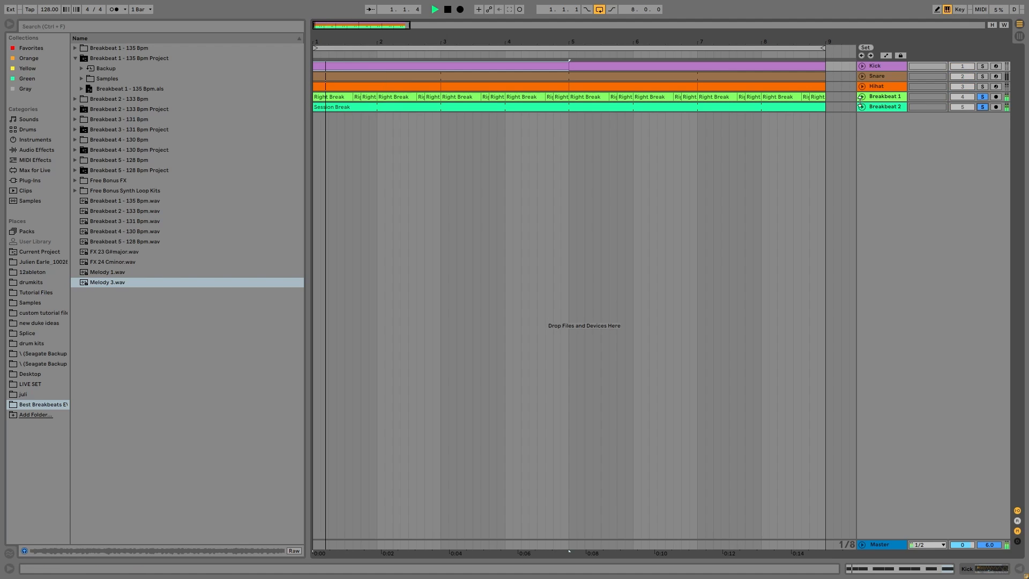
left_click(861, 106)
left_click(862, 97)
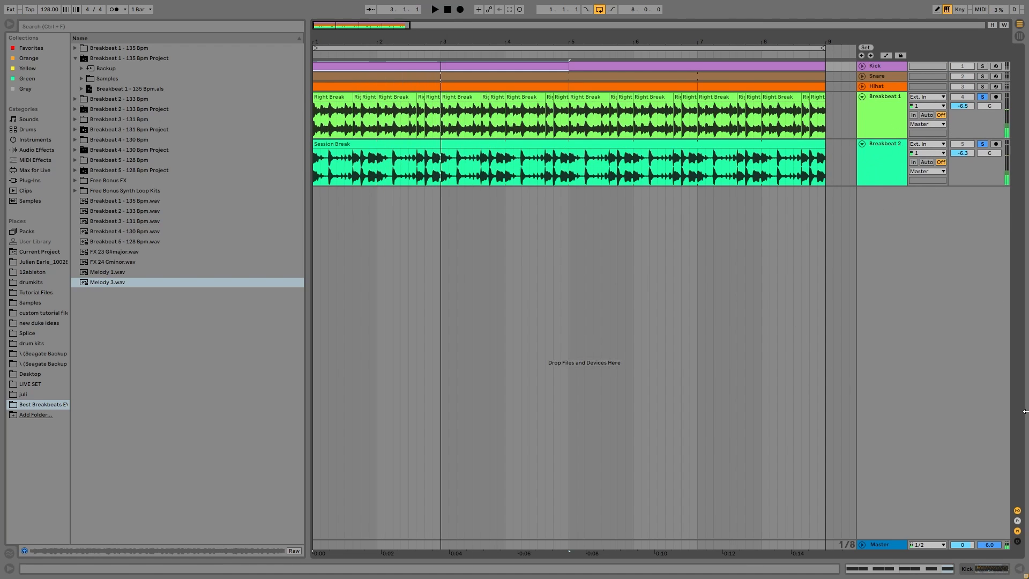
Leave only Breakbeat 1 soloed, select its first Right Break clip and play the track.
left_click(983, 145)
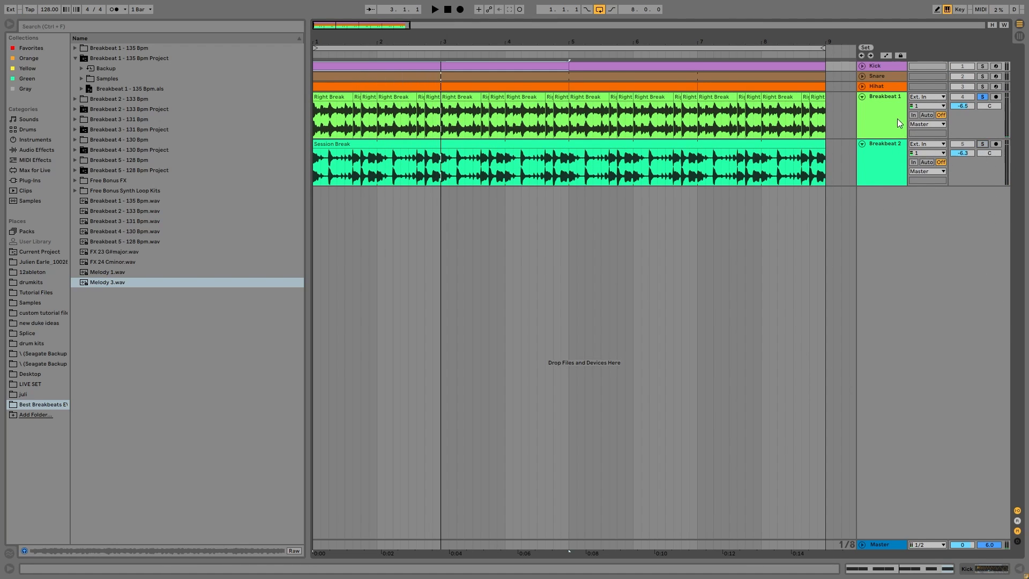
left_click(896, 117)
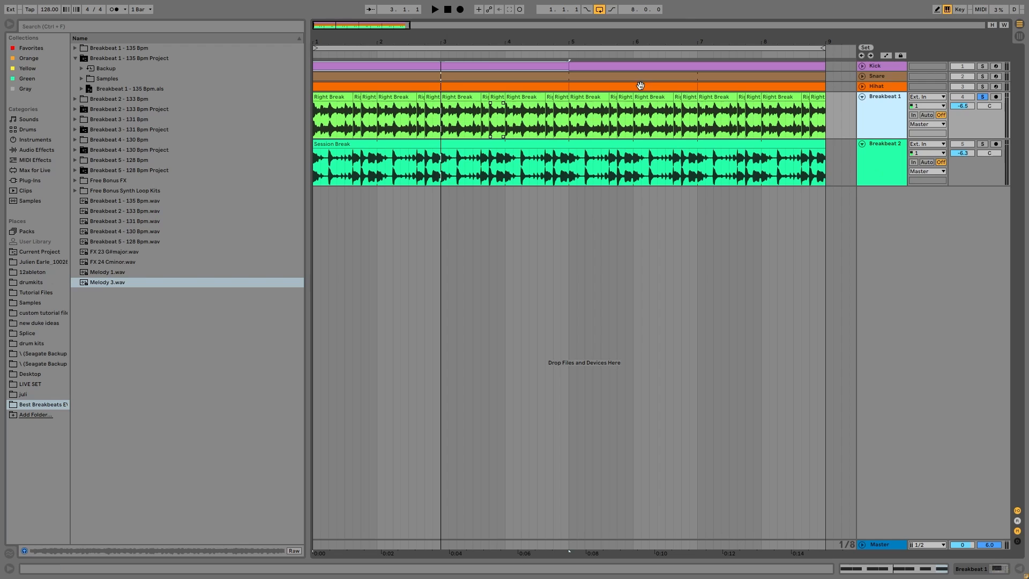
left_click(330, 97)
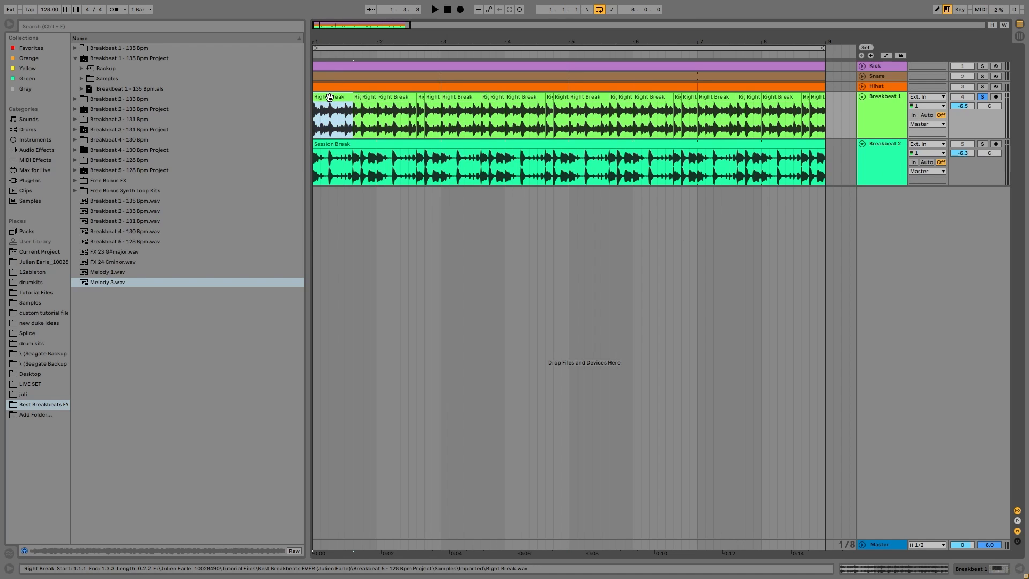
key("space")
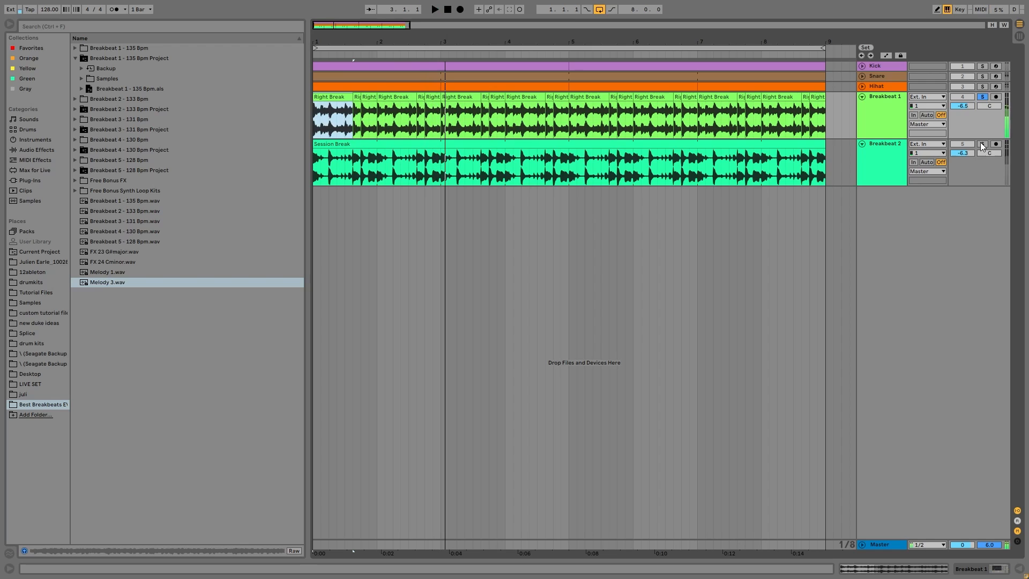
Compare the two breakbeats by soloing Breakbeat 2 alone and Breakbeat 1 alone, listening to each.
left_click(981, 145)
left_click(886, 165)
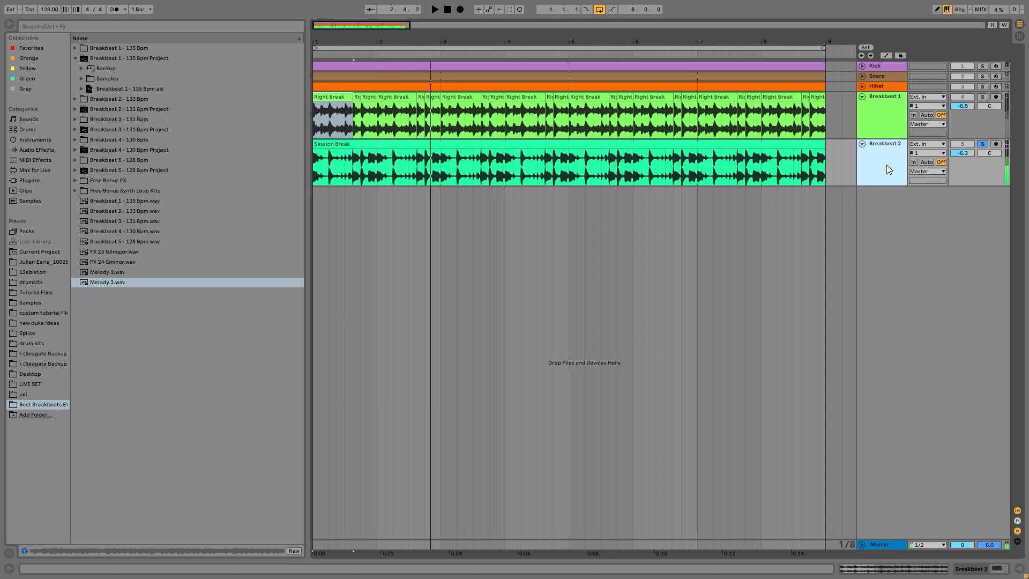
left_click(985, 98)
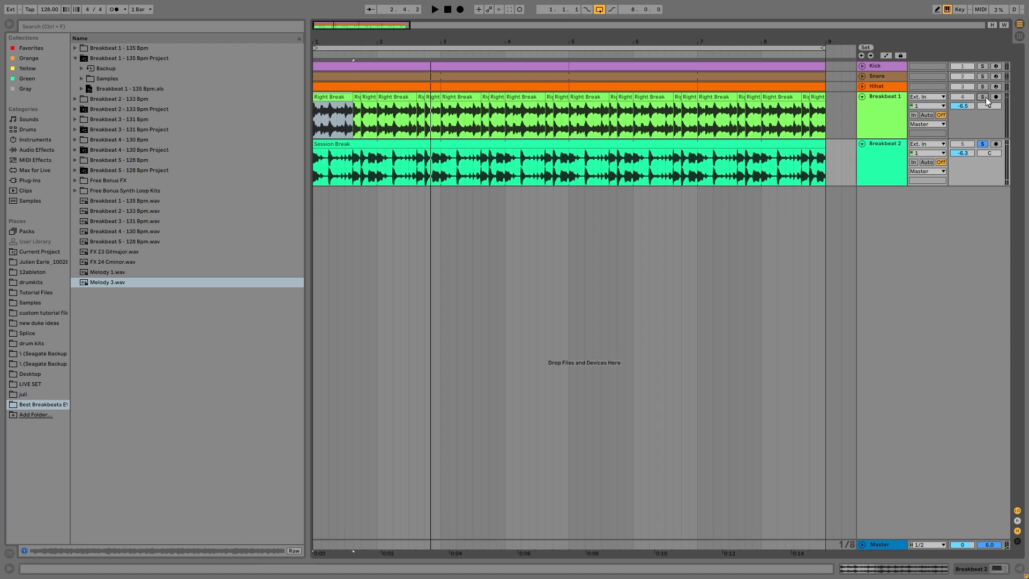
key("space")
left_click(884, 105)
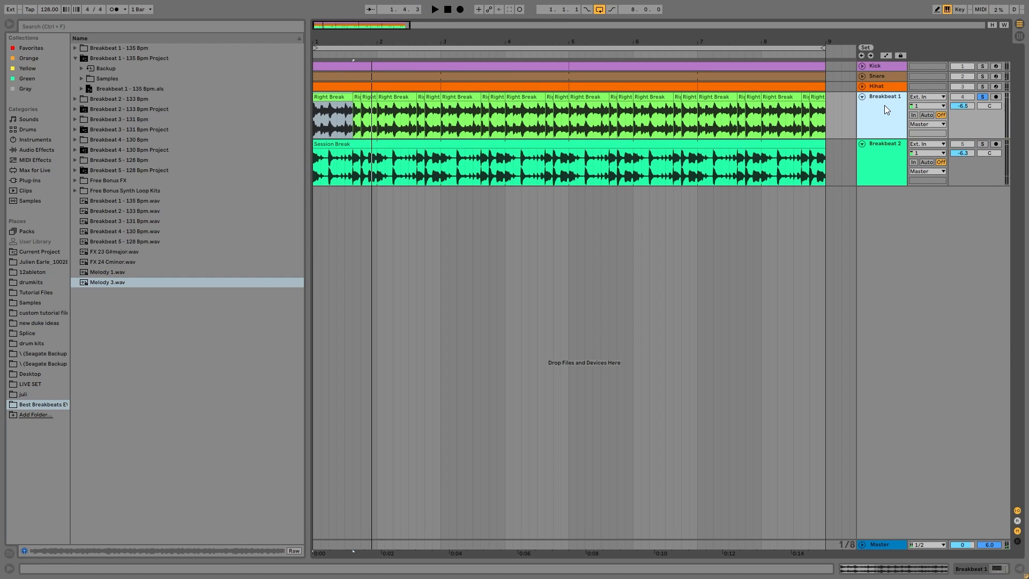
key("space")
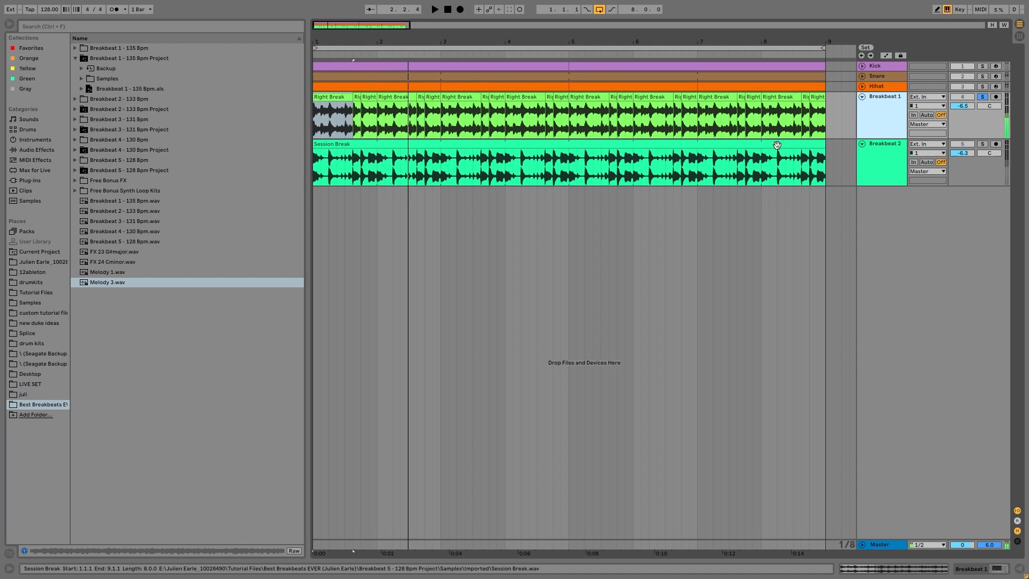
left_click(788, 163)
key("space")
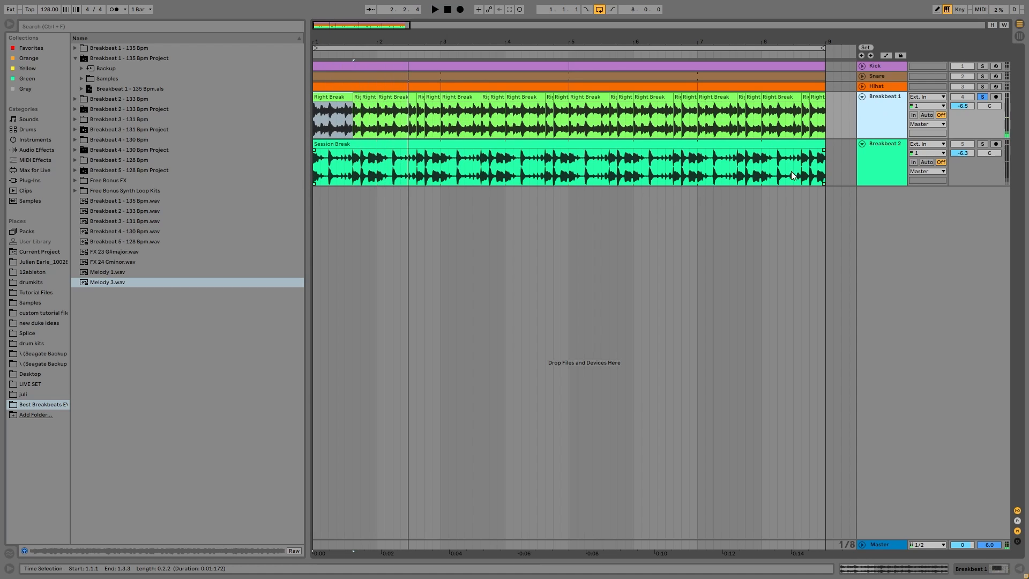
Solo only Breakbeat 2 and play its Session Break clip.
left_click(982, 144)
key("space")
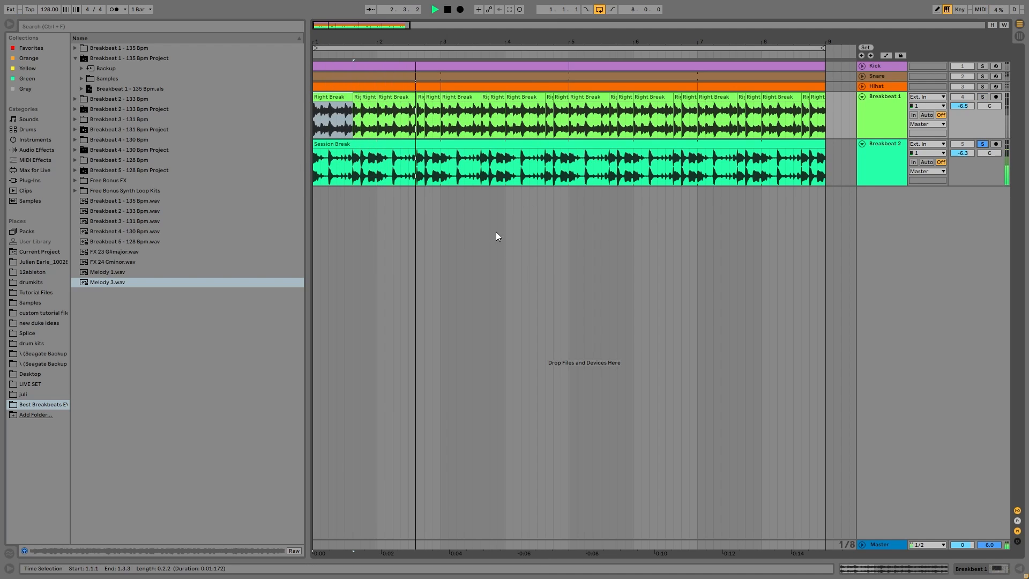
key("space")
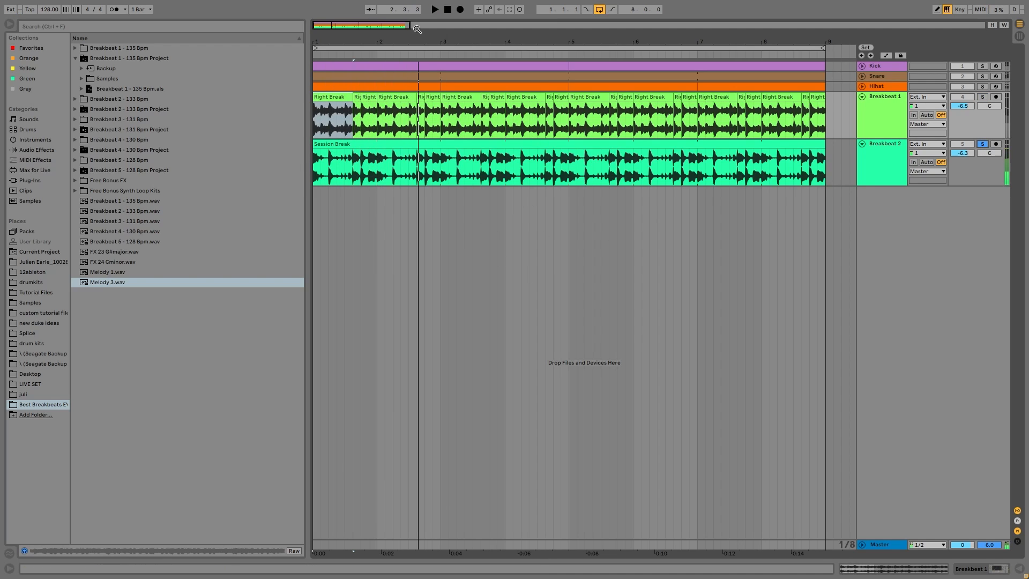
Add Breakbeat 1 to the solo, play both breakbeats layered together and turn the solos off.
left_click(984, 97)
key("space")
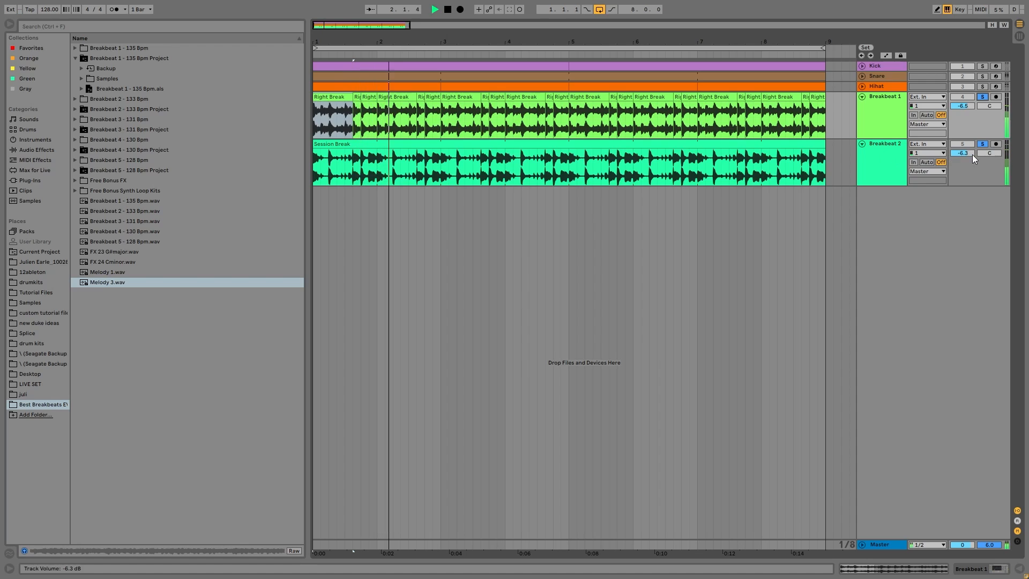
left_click(984, 145)
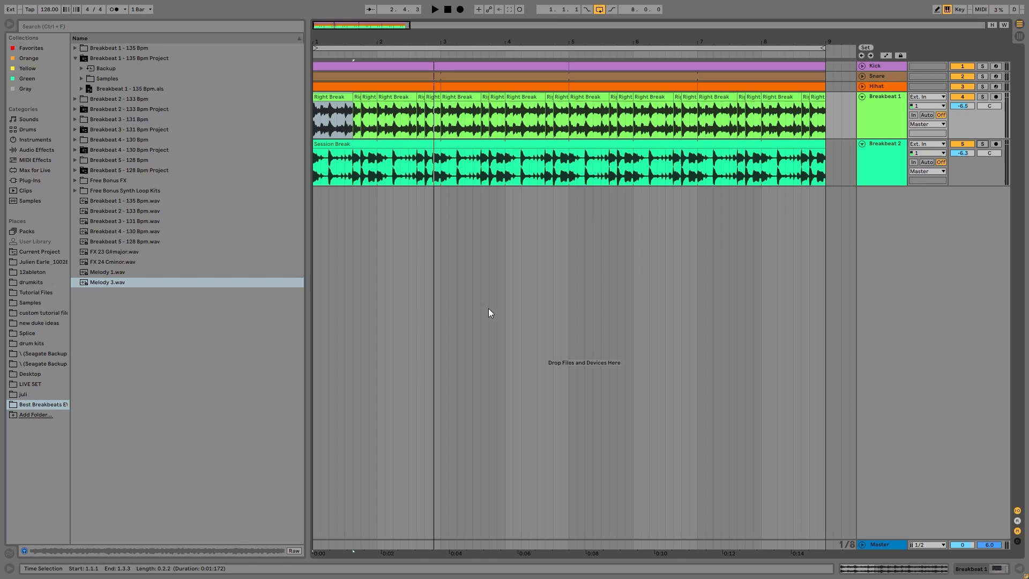
Select the Breakbeat 2 and Breakbeat 1 tracks in turn and solo Breakbeat 1.
left_click(864, 153)
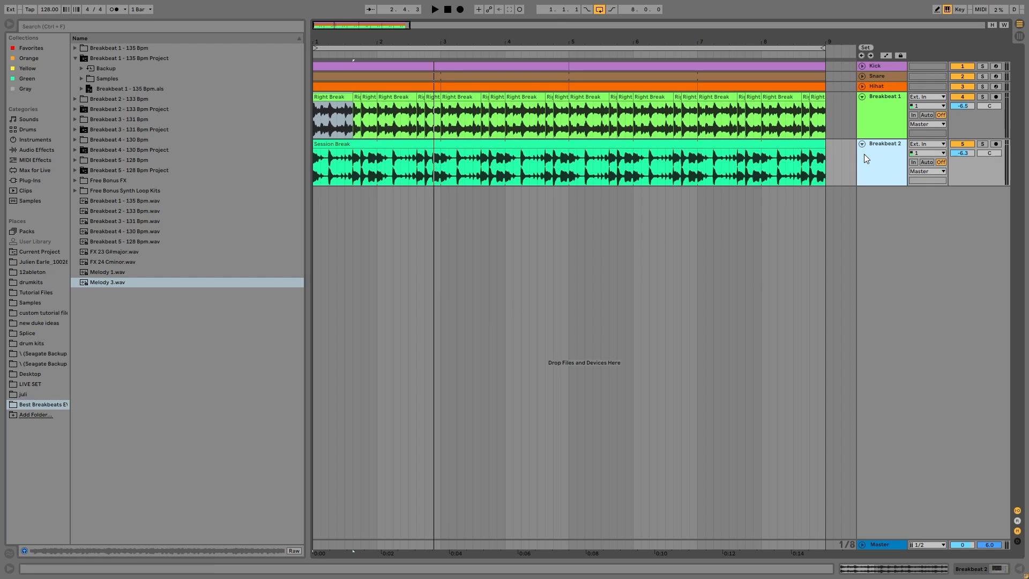
left_click(892, 121)
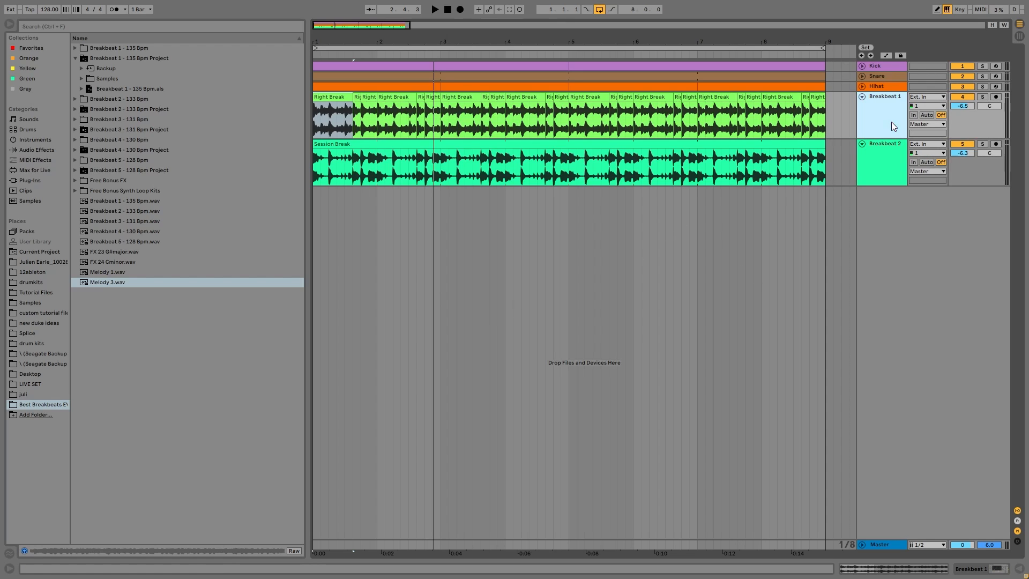
left_click(982, 96)
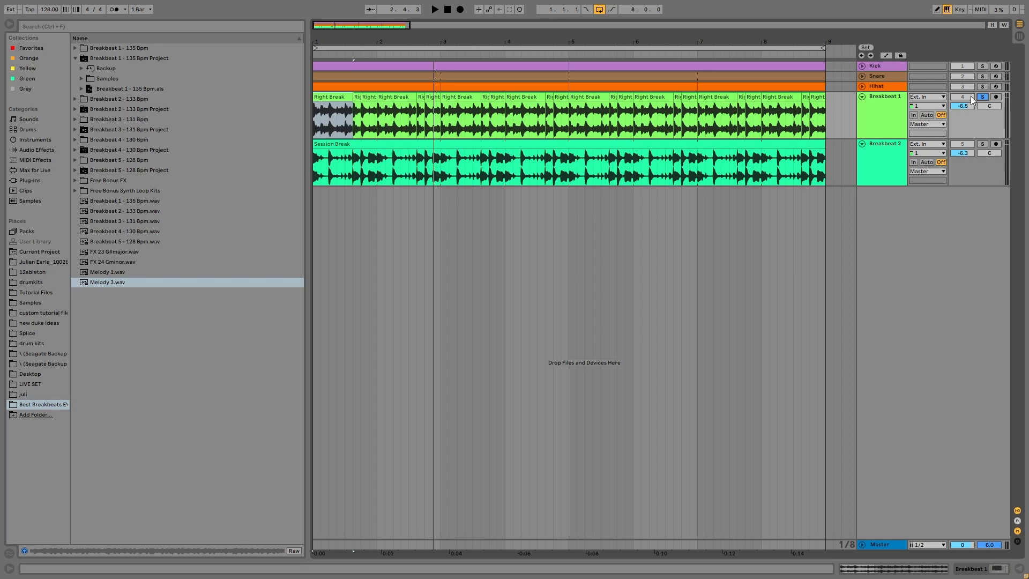
Play Breakbeat 1 on its own and show the Auto Filter on its track.
key("space")
key("space")
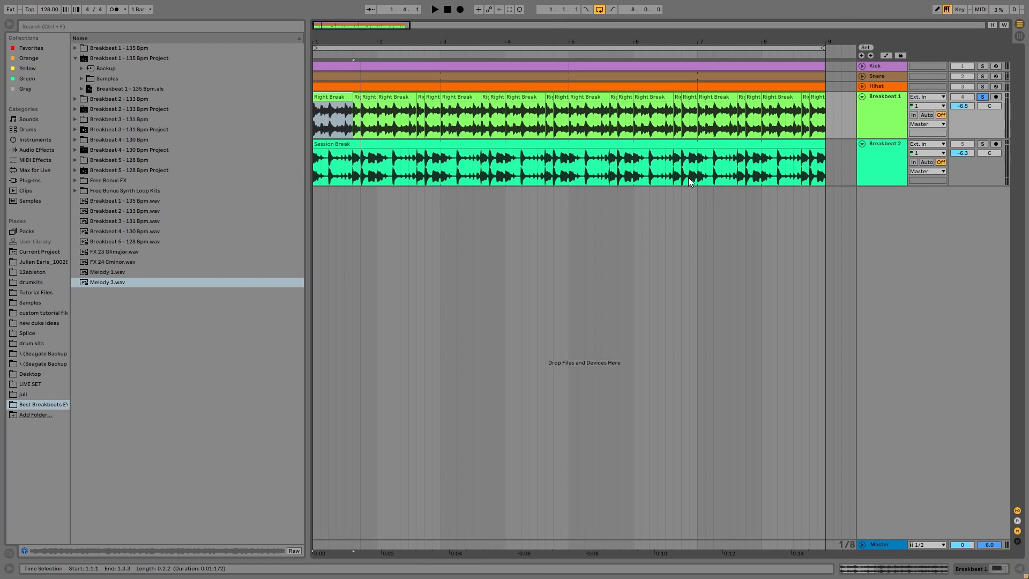
double_click(885, 117)
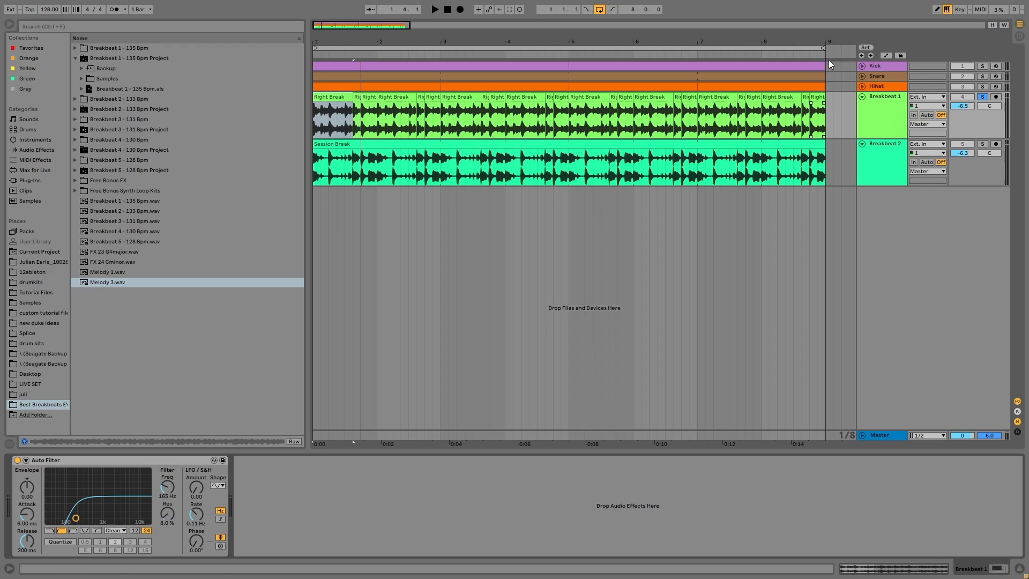
Play the Session Break clip with only Breakbeat 2 soloed, and add Breakbeat 1 to the solo to hear both together.
left_click(696, 140)
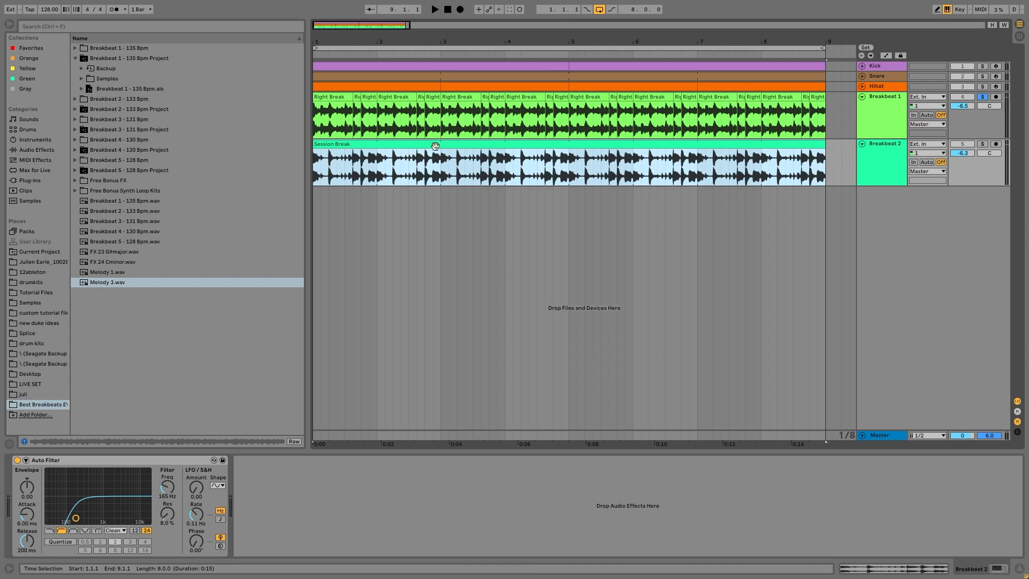
key("space")
left_click(984, 144)
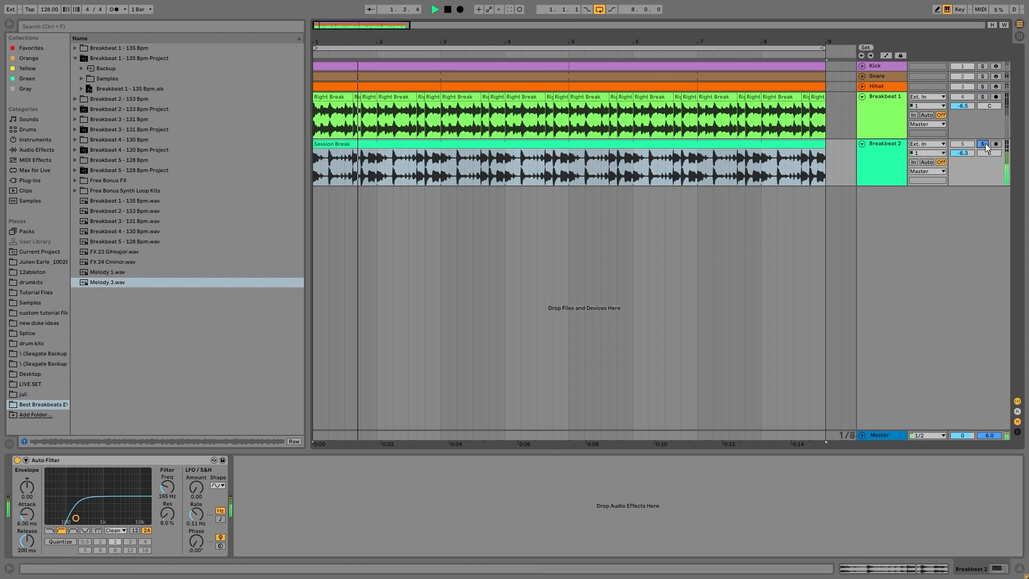
left_click(982, 97, "ctrl")
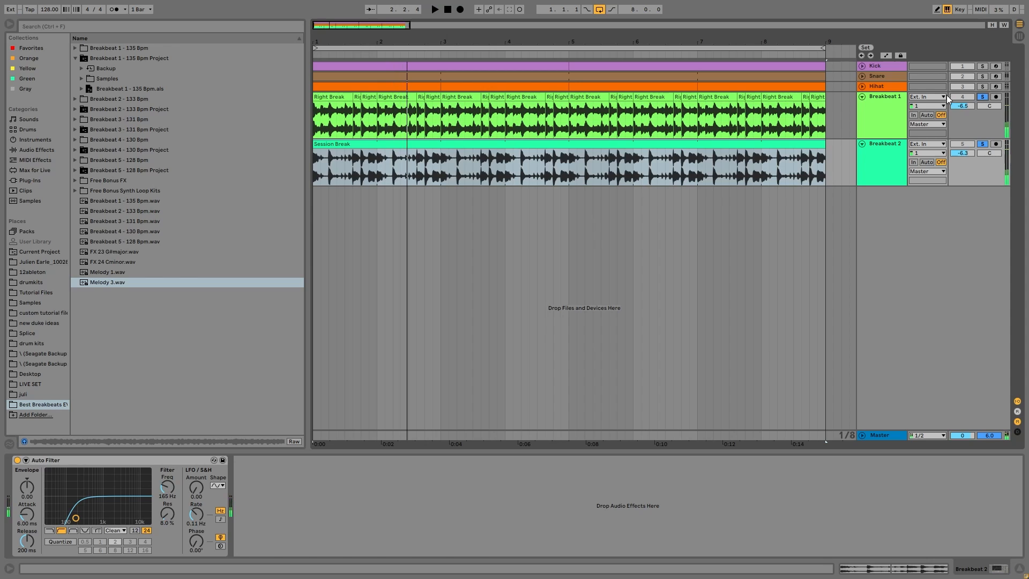
Open the sample settings of the first Right Break clip and the Session Break clip, and leave only Breakbeat 2 soloed.
double_click(336, 97)
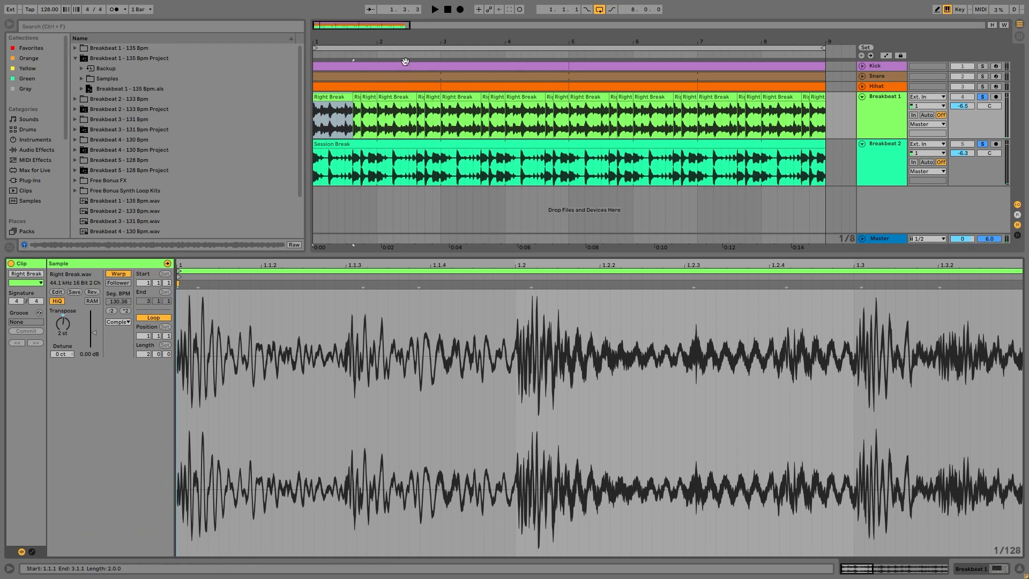
double_click(335, 155)
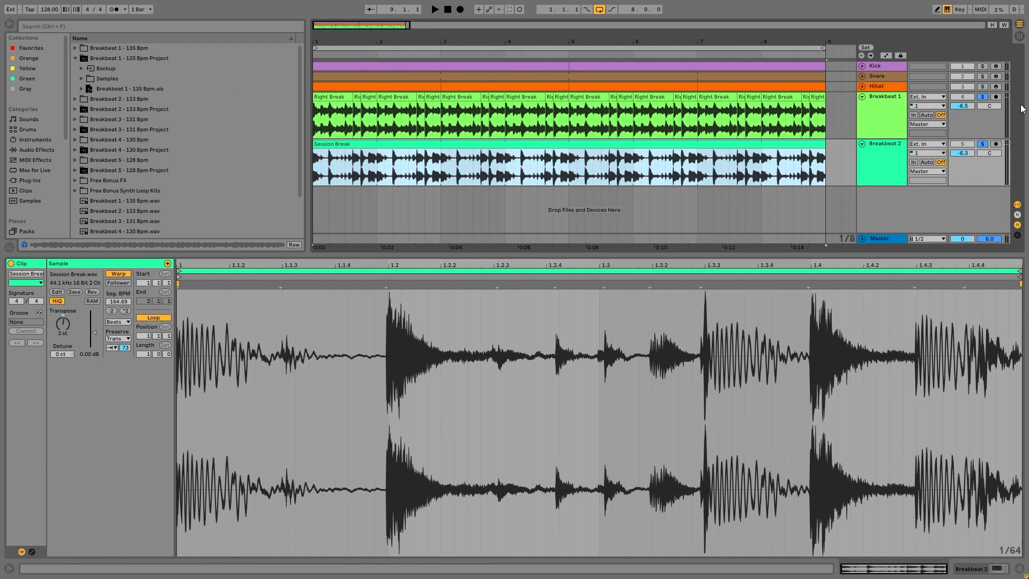
left_click(982, 97)
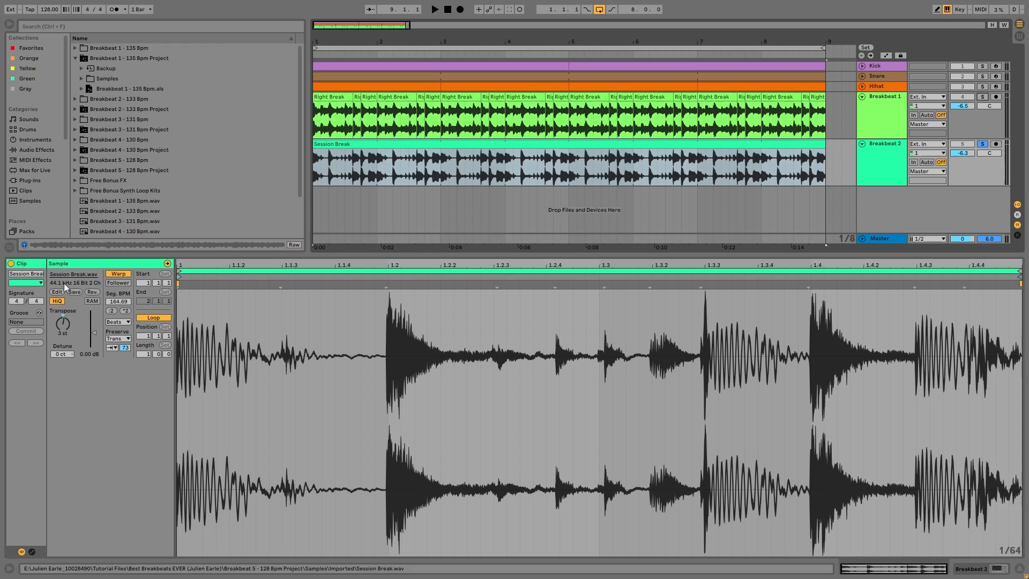
Raise the Session Break clip's transient envelope to 100 in Beats warp mode and play the result.
left_click(110, 349)
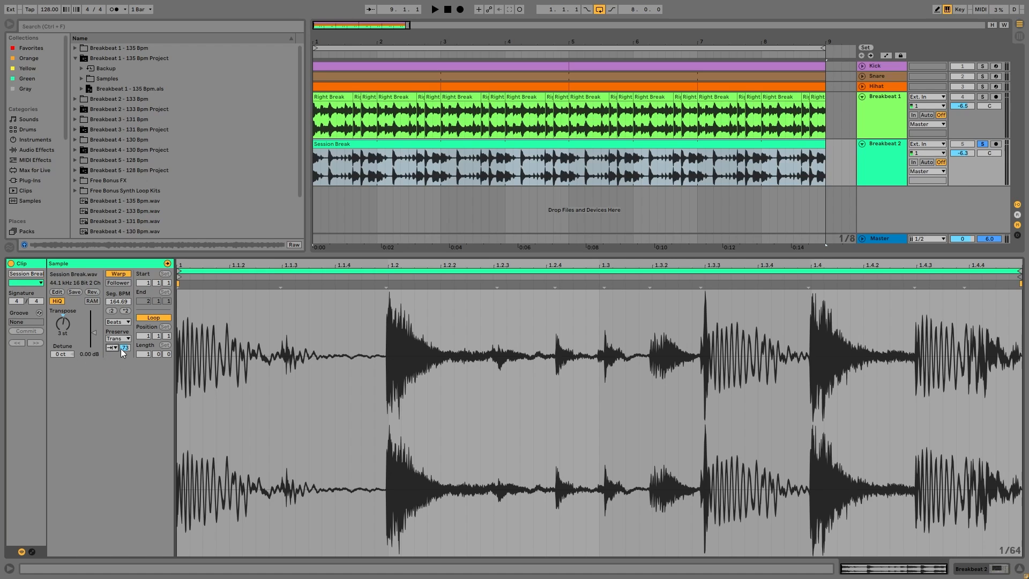
left_click(122, 340)
left_click(121, 340)
left_click_drag(123, 349, 123, 327)
key("space")
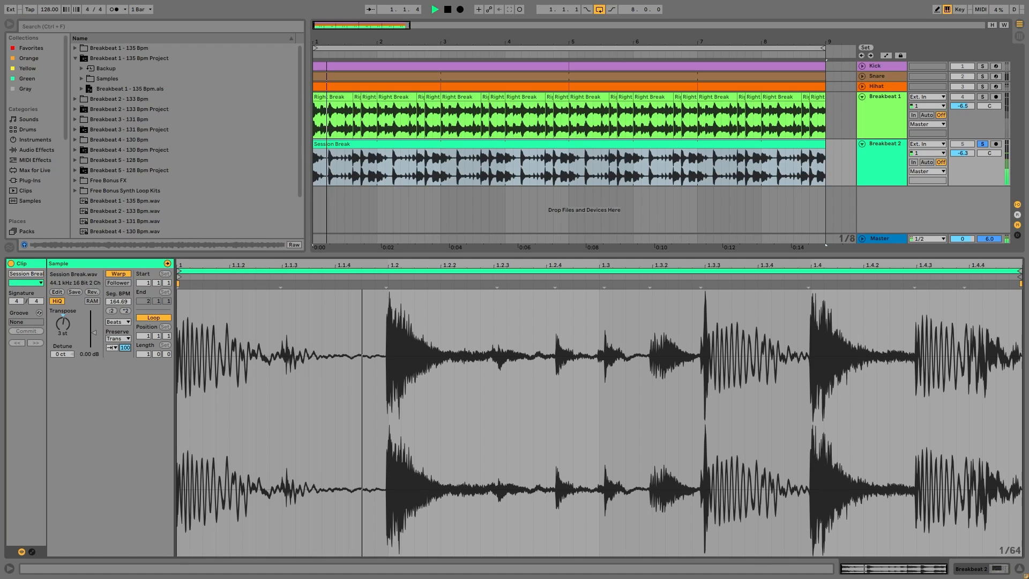
key("space")
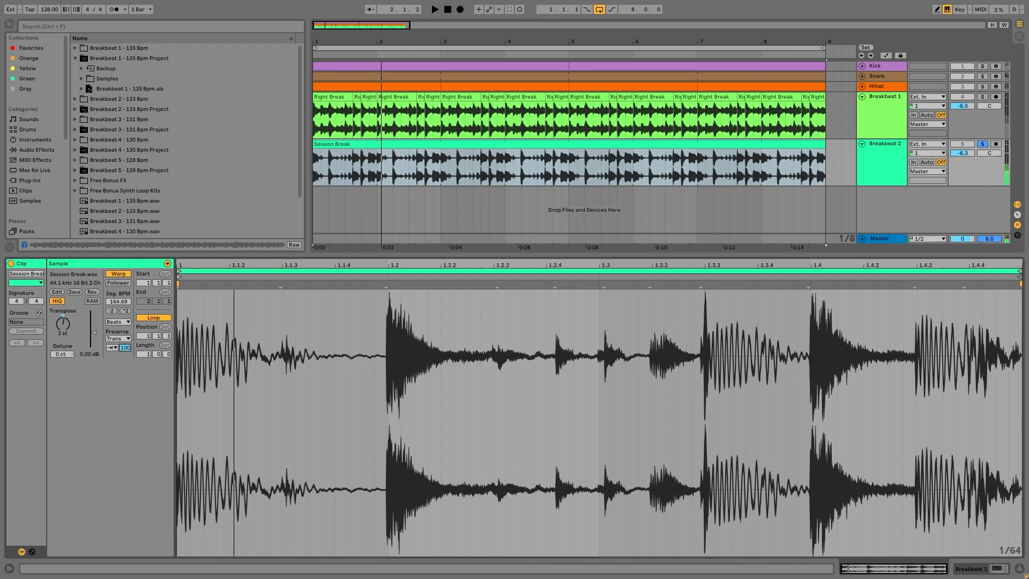
Play Session Break with a much lower transient envelope, restore the envelope to 73 and listen again.
key("space")
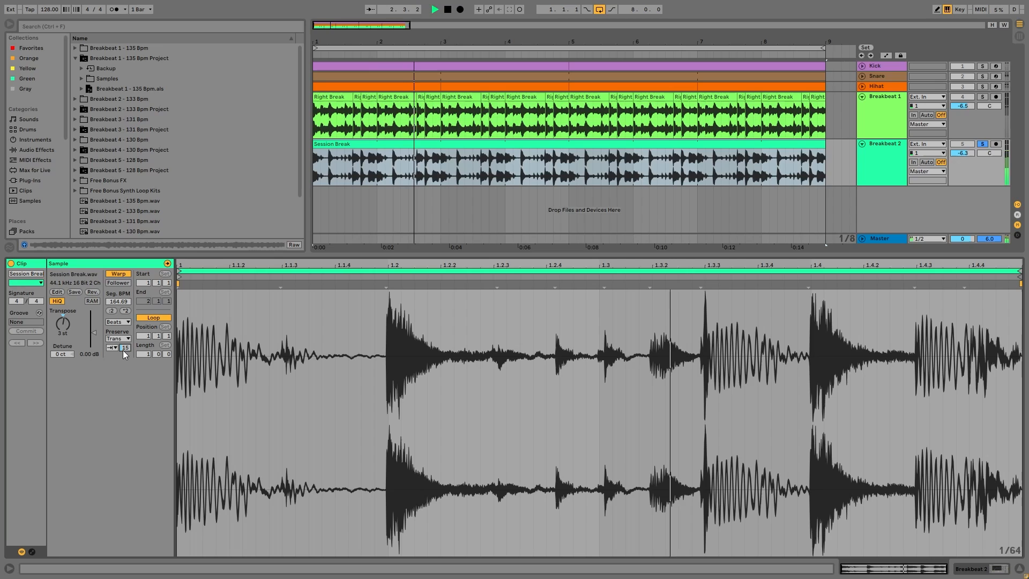
key("space")
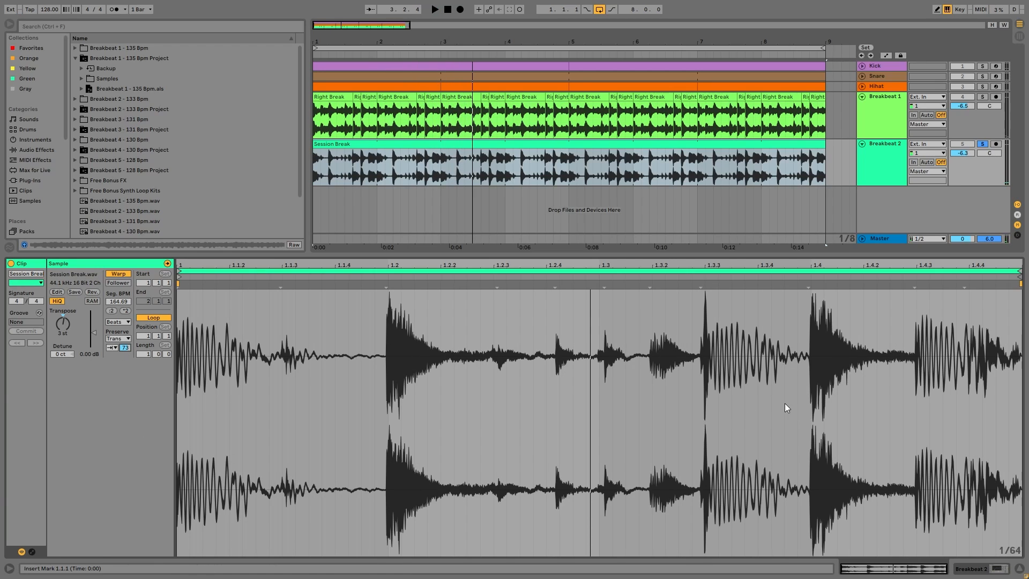
key("space")
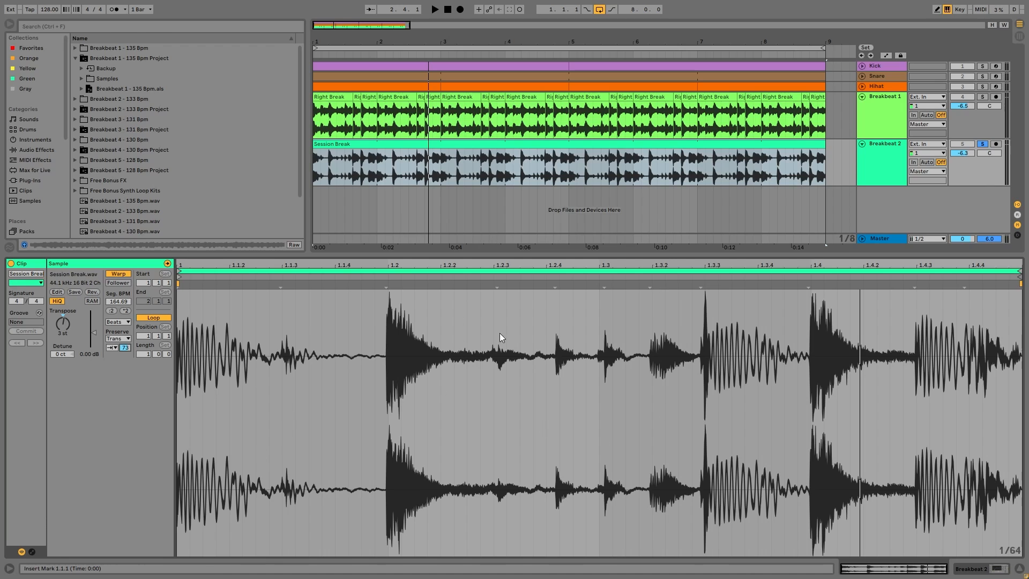
key("space")
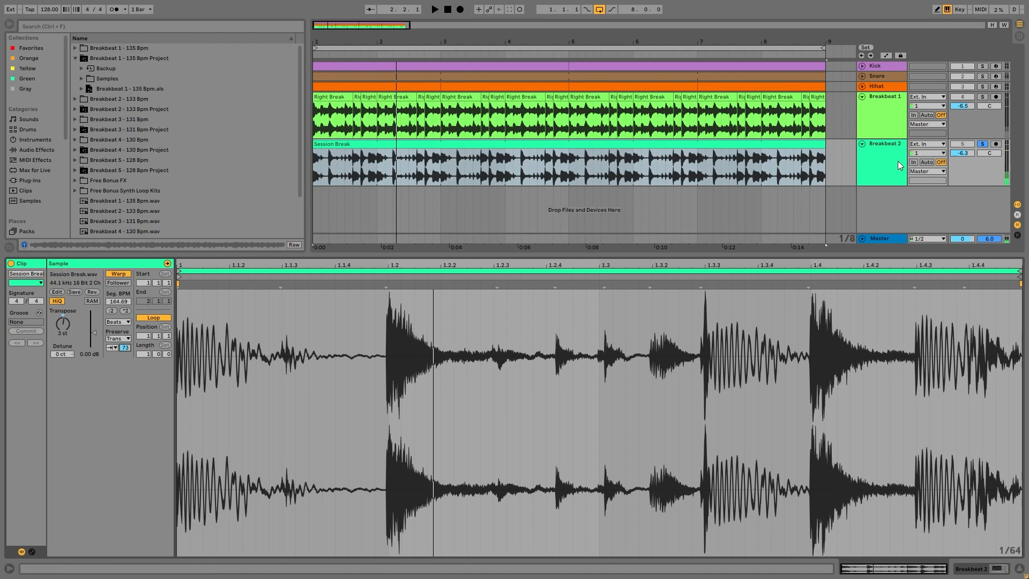
Solo Breakbeat 1 alongside Breakbeat 2, play both layered and show the Auto Filter on Breakbeat 2.
left_click(983, 98, "ctrl")
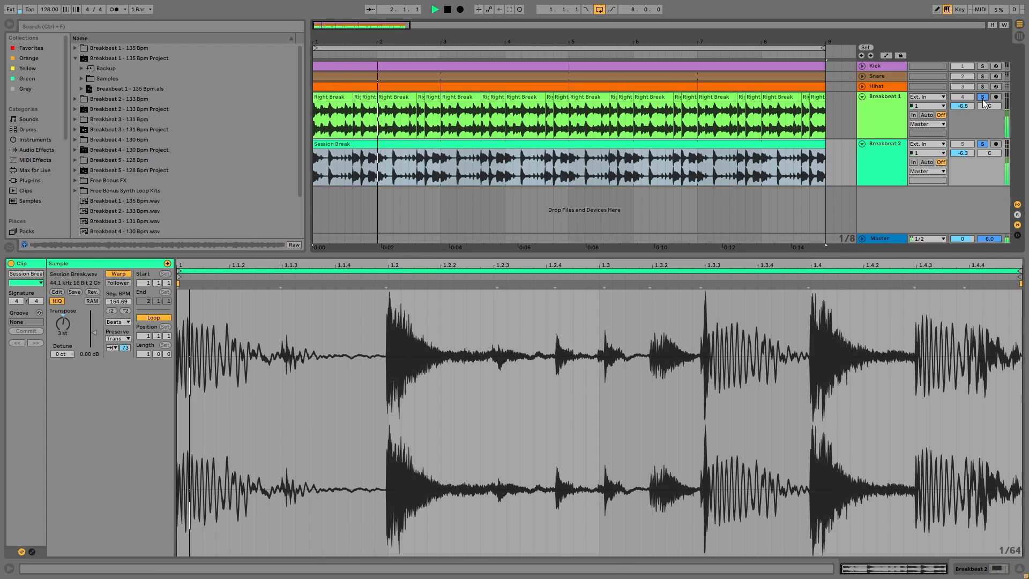
double_click(894, 159)
key("space")
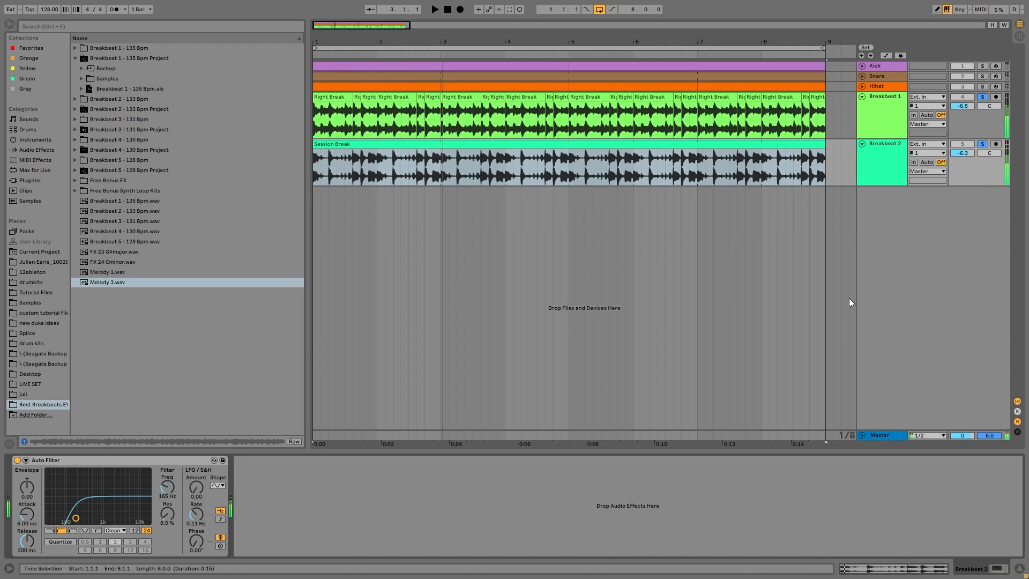
Select the Breakbeat 1 and Breakbeat 2 tracks in turn to show their Auto Filters, and turn off both solos.
left_click(878, 127)
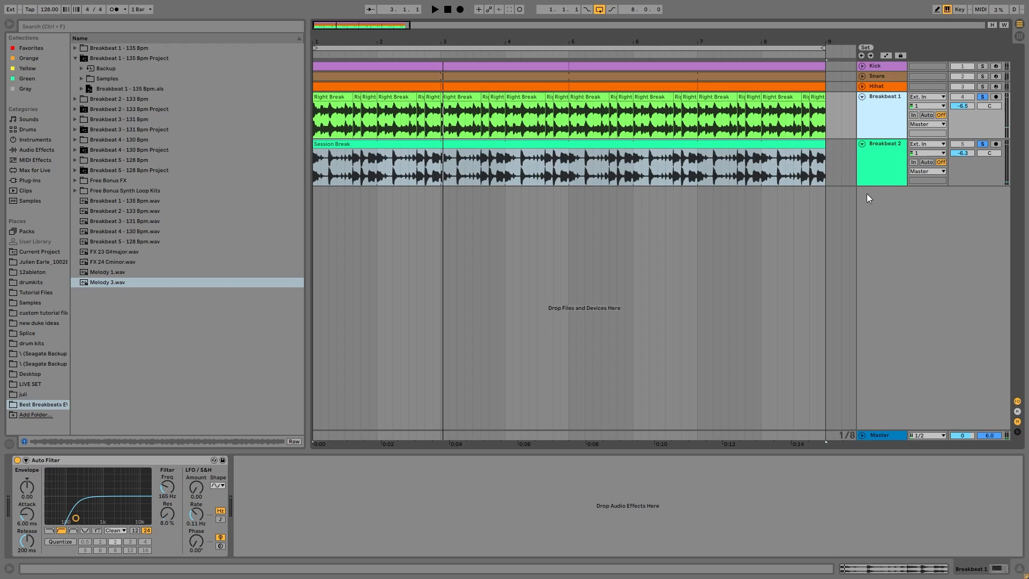
left_click(876, 169)
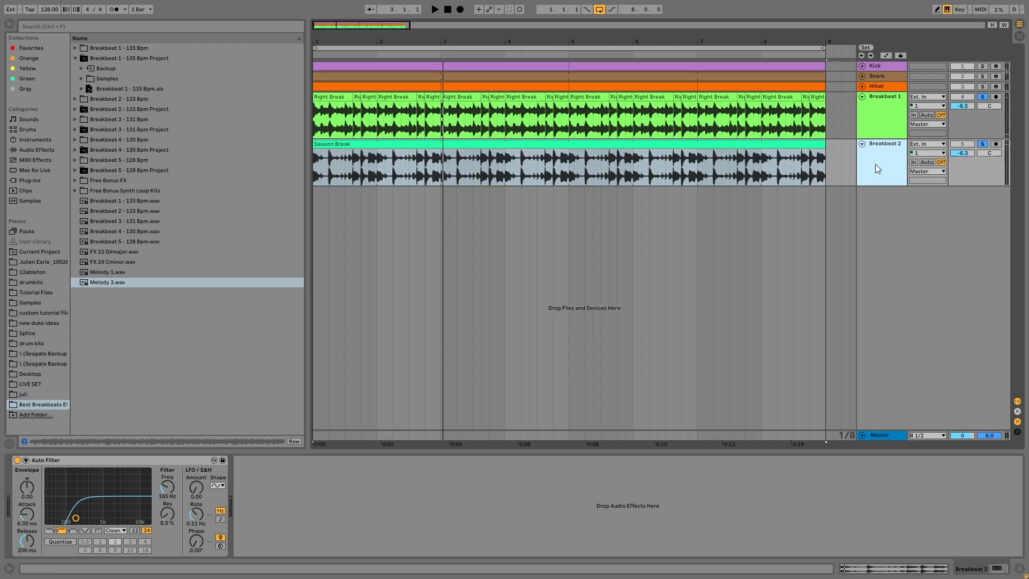
left_click(915, 106)
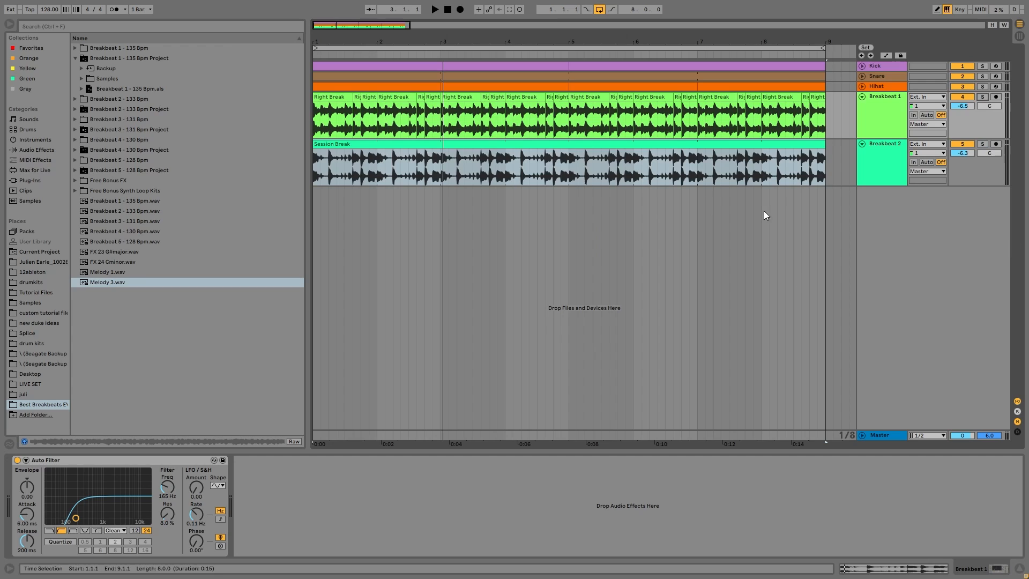
left_click(889, 149)
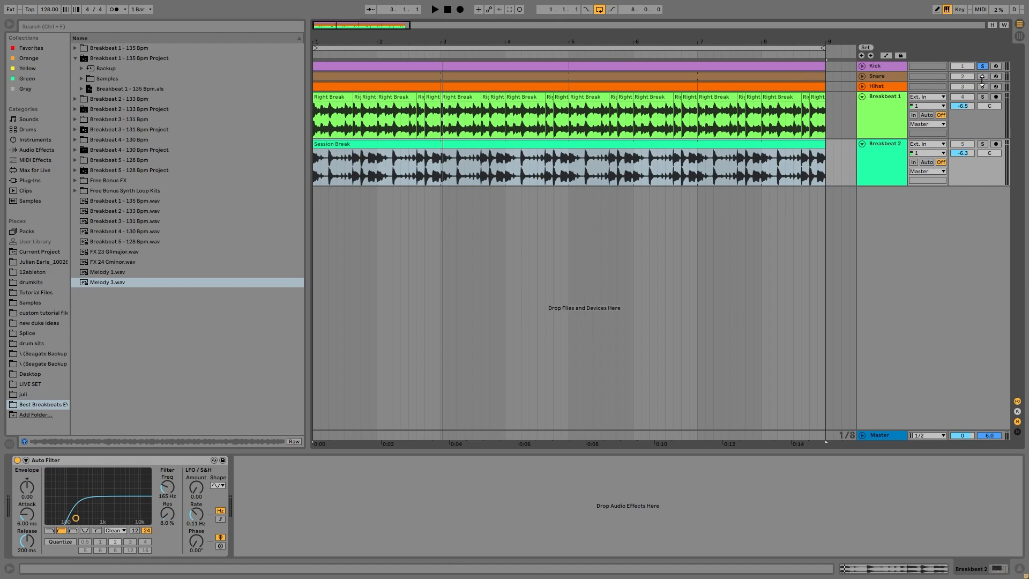
Solo the Kick, Snare and Hihat tracks together and start playback.
left_click_drag(983, 67, 983, 76)
left_click(982, 86)
key("space")
Unfold the Kick, Snare and Hihat tracks, make the Snare track taller and stop playback.
left_click(884, 65)
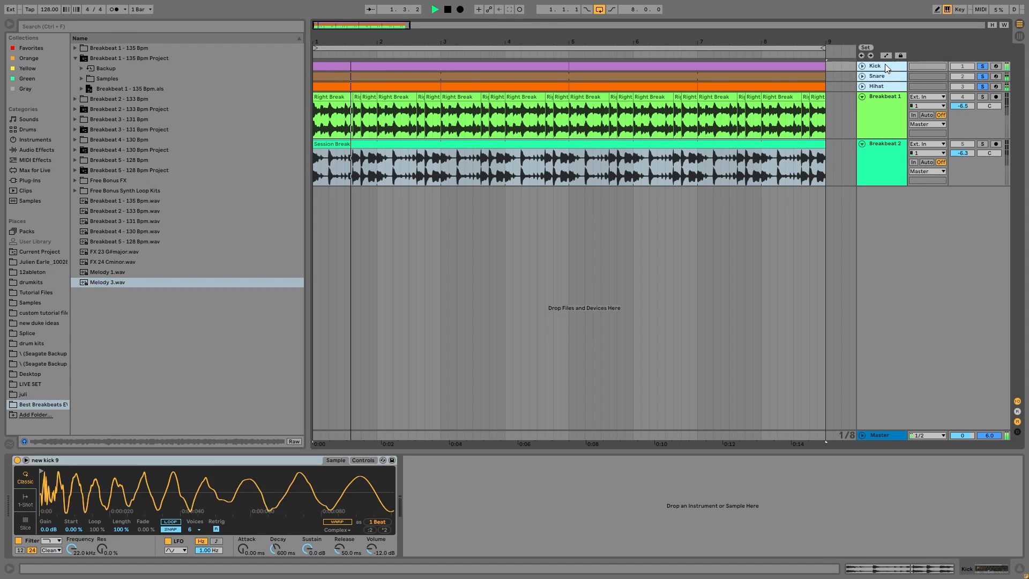
key("u")
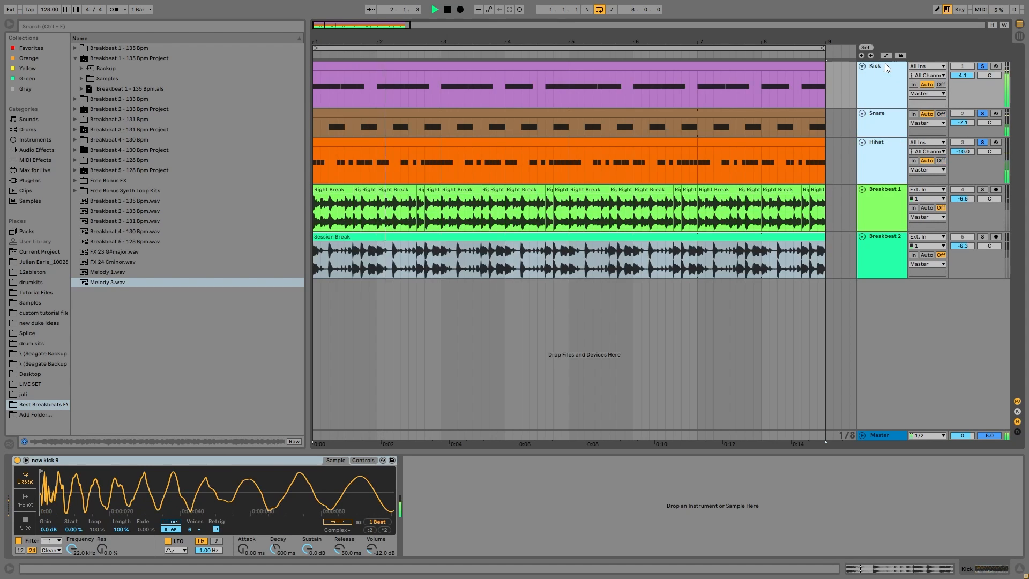
left_click(895, 133)
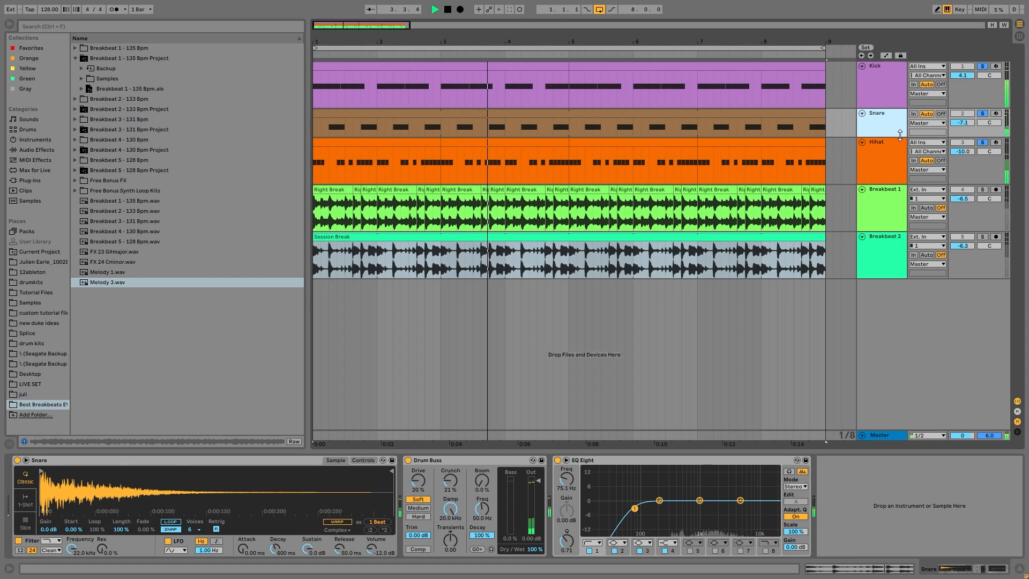
left_click_drag(900, 135, 899, 165)
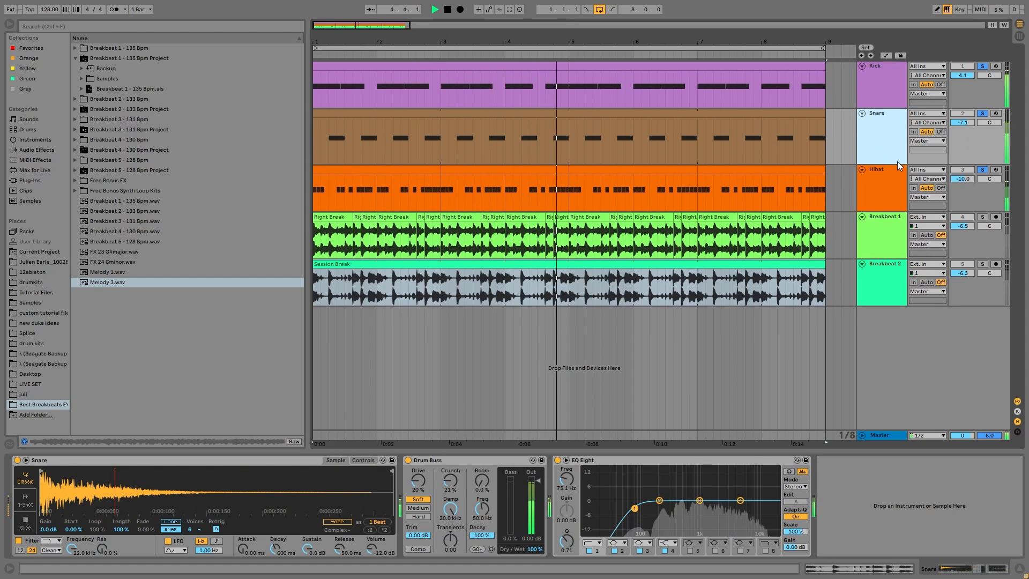
key("space")
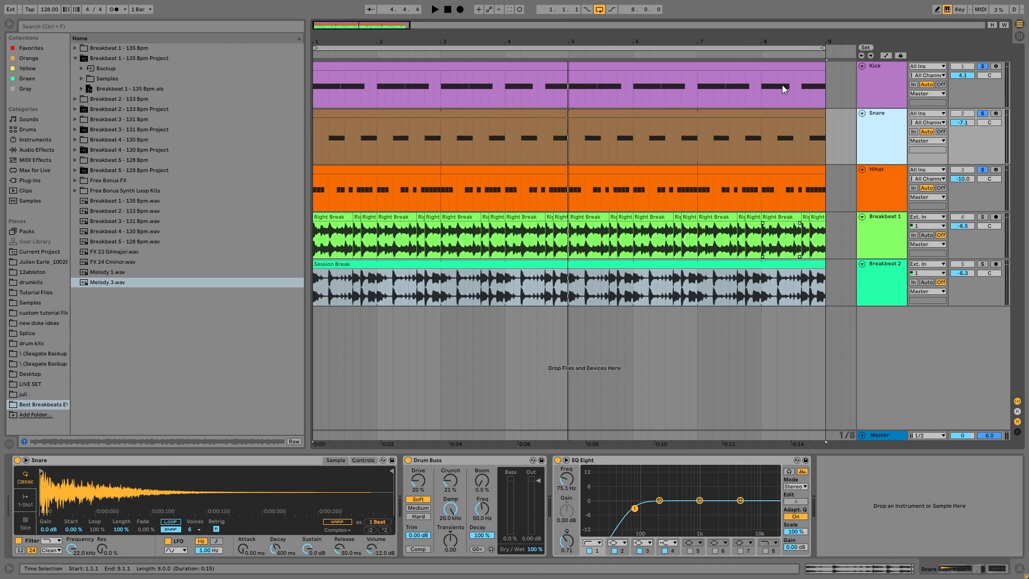
Solo Breakbeat 1 and Breakbeat 2 together, play the layered breaks and turn both solos off.
left_click(899, 233)
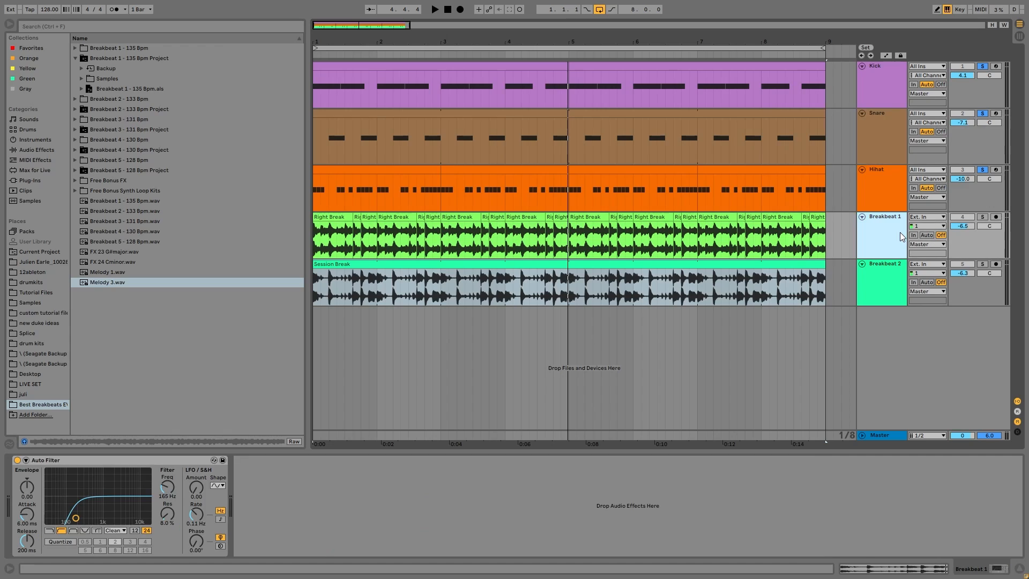
left_click(892, 277, "shift")
left_click(978, 262)
key("space")
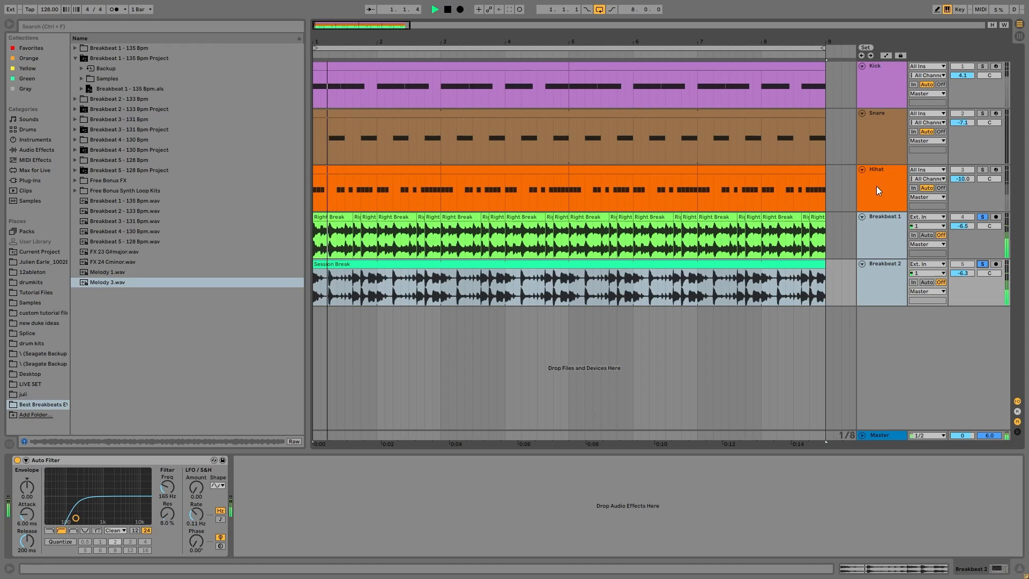
left_click(981, 217)
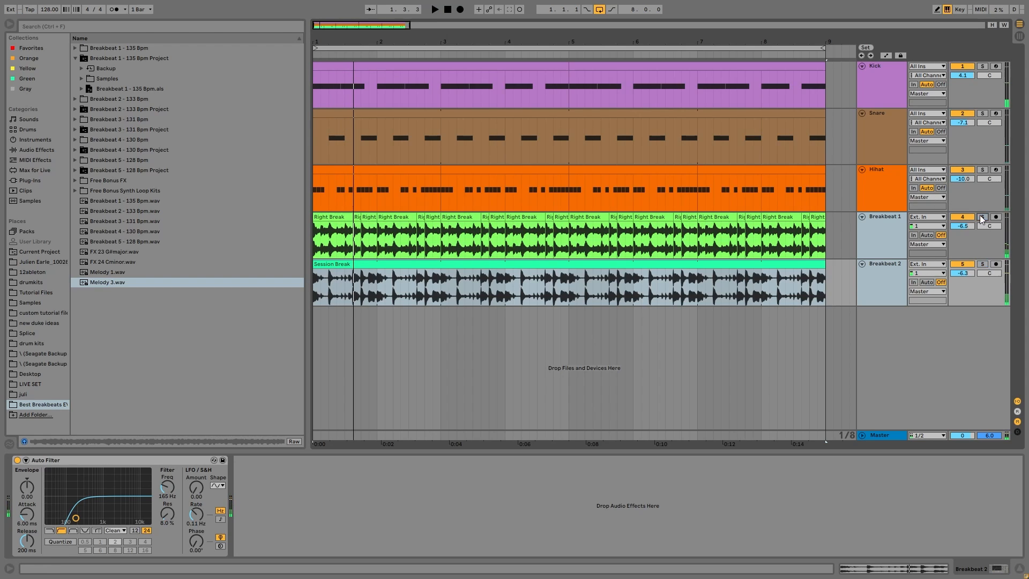
Deactivate the Breakbeat 1 and Breakbeat 2 tracks, play the remaining drums and select the Snare track.
left_click(966, 219)
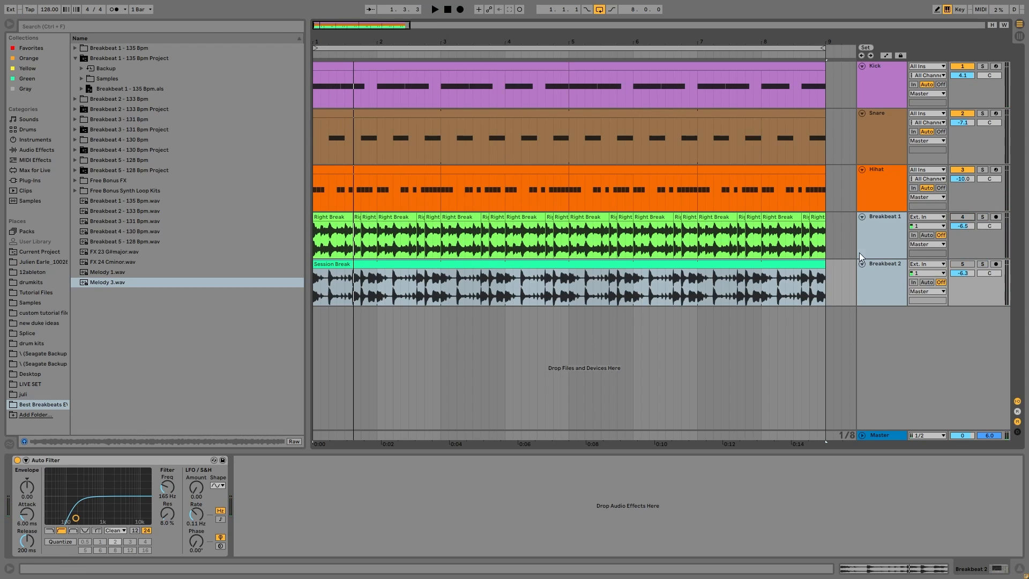
key("space")
left_click(866, 140)
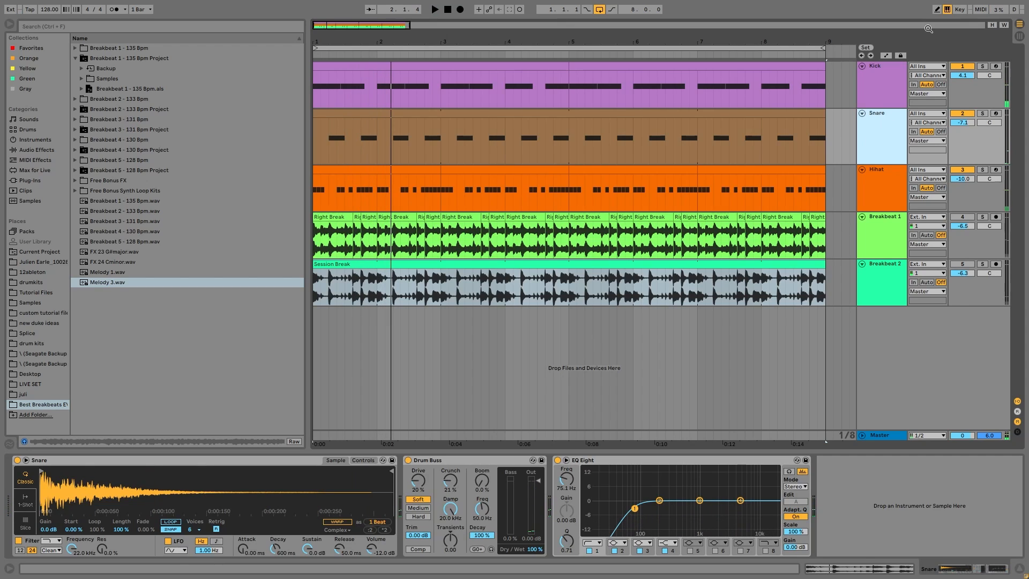
Play the drum tracks without the breakbeats while showing the Kick, Snare and Hihat instruments in turn.
left_click(899, 72)
key("space")
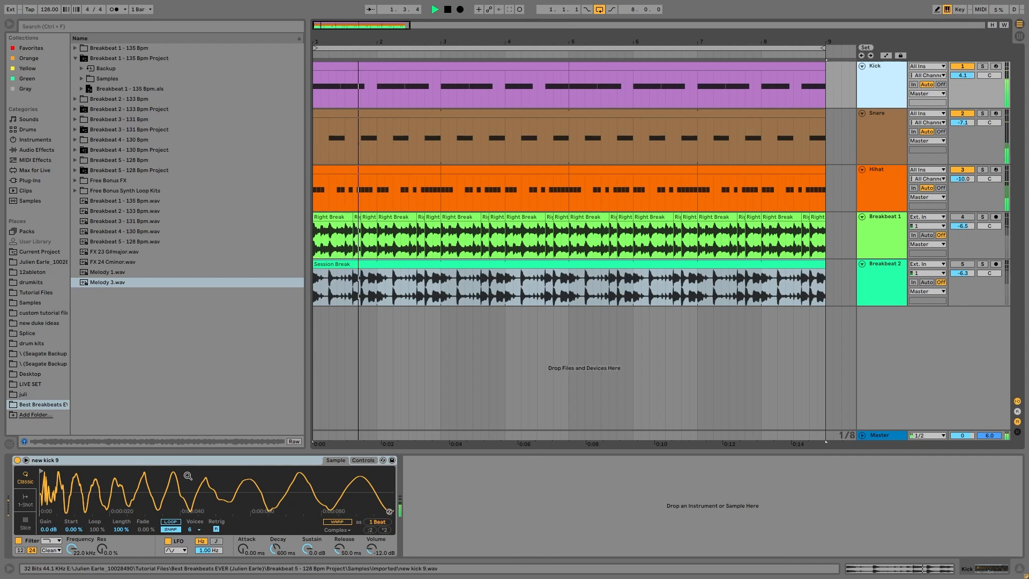
left_click(875, 136)
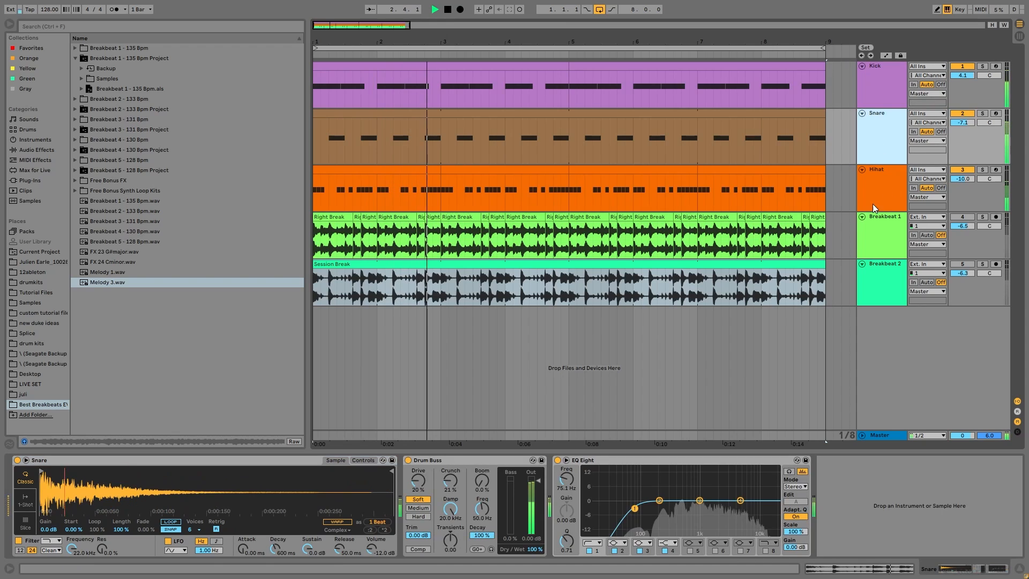
key("space")
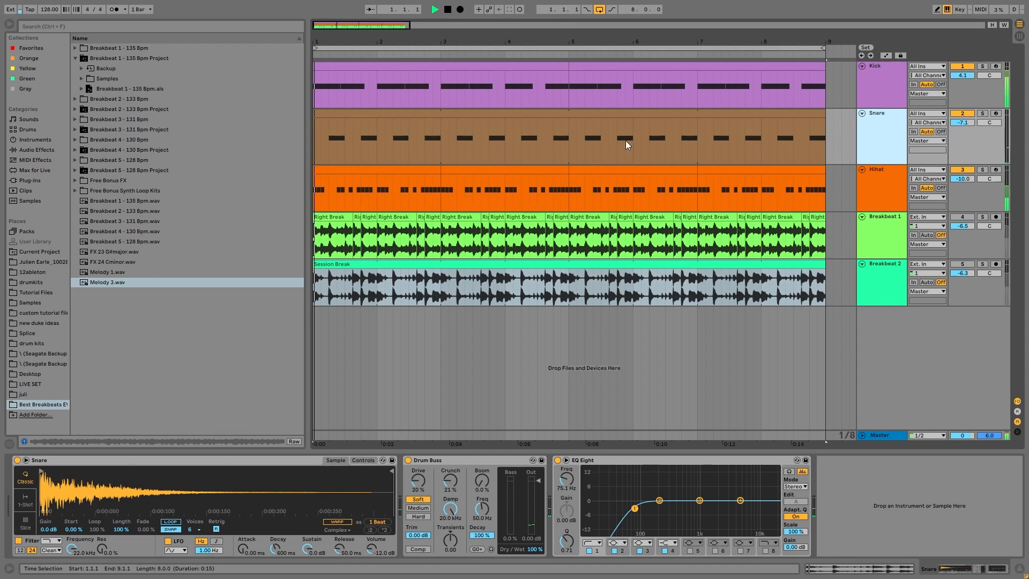
key("space")
left_click(881, 192)
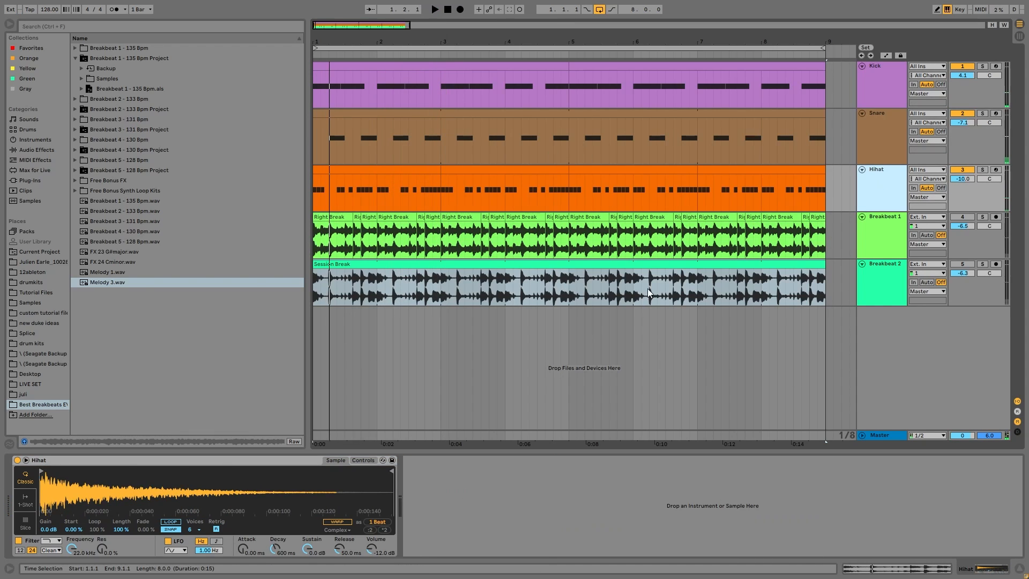
Reactivate the Breakbeat 1 and Breakbeat 2 tracks during playback, listen to the full beat and stop it.
key("space")
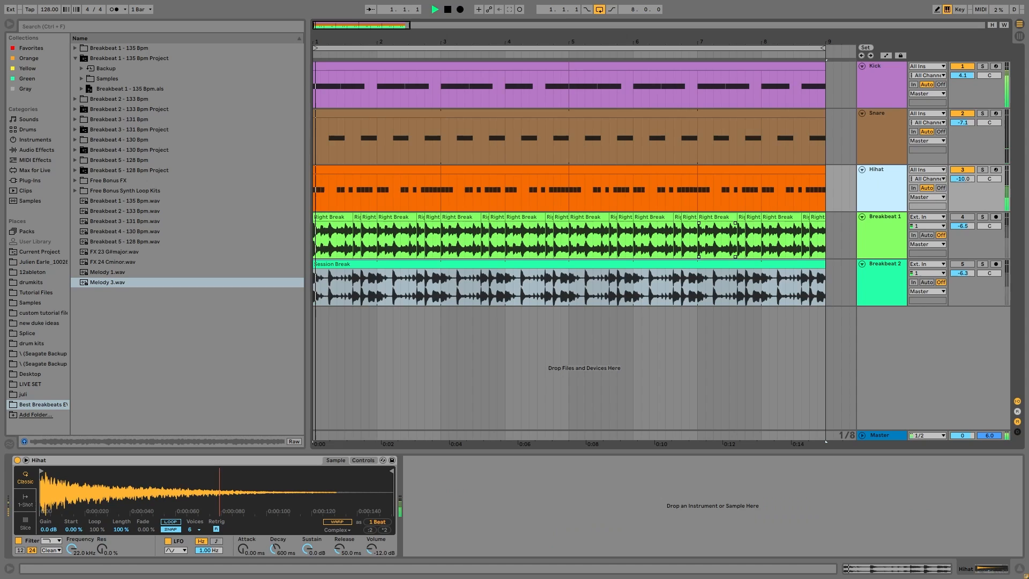
left_click(962, 216)
left_click(962, 265)
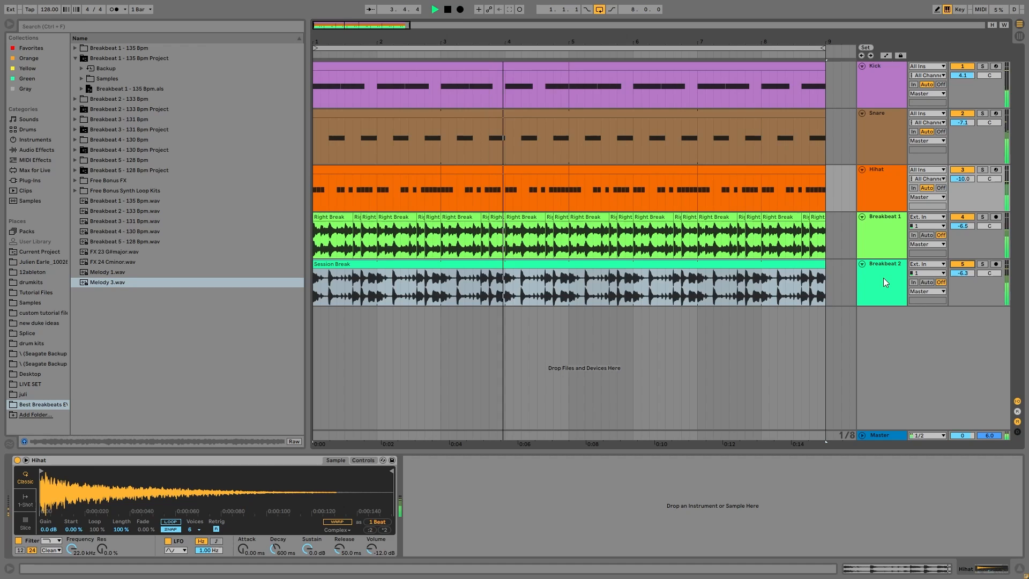
key("space")
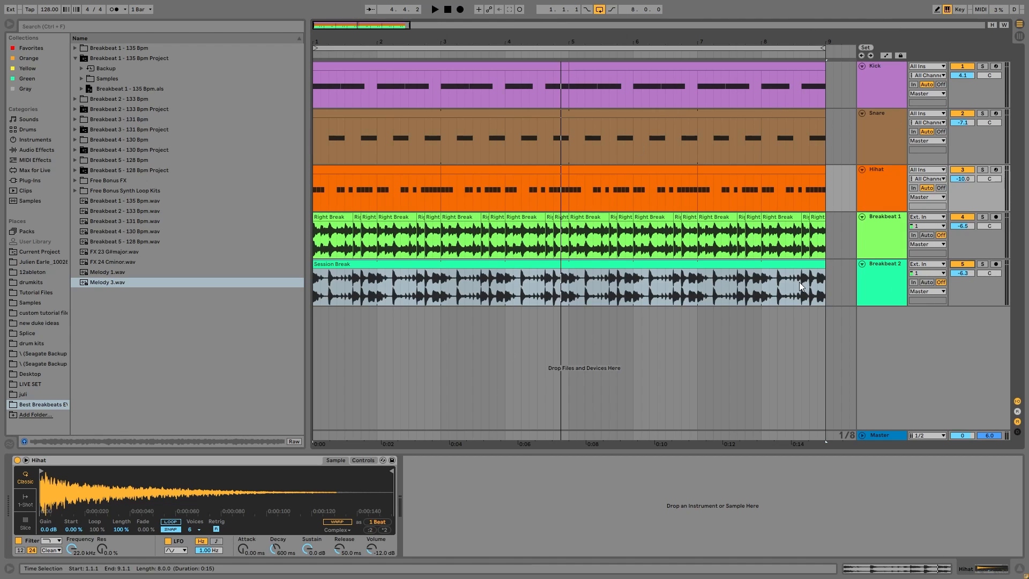
Play the full beat briefly, and review the devices on the Snare, Kick and Breakbeat 1 tracks.
key("space")
left_click(879, 138)
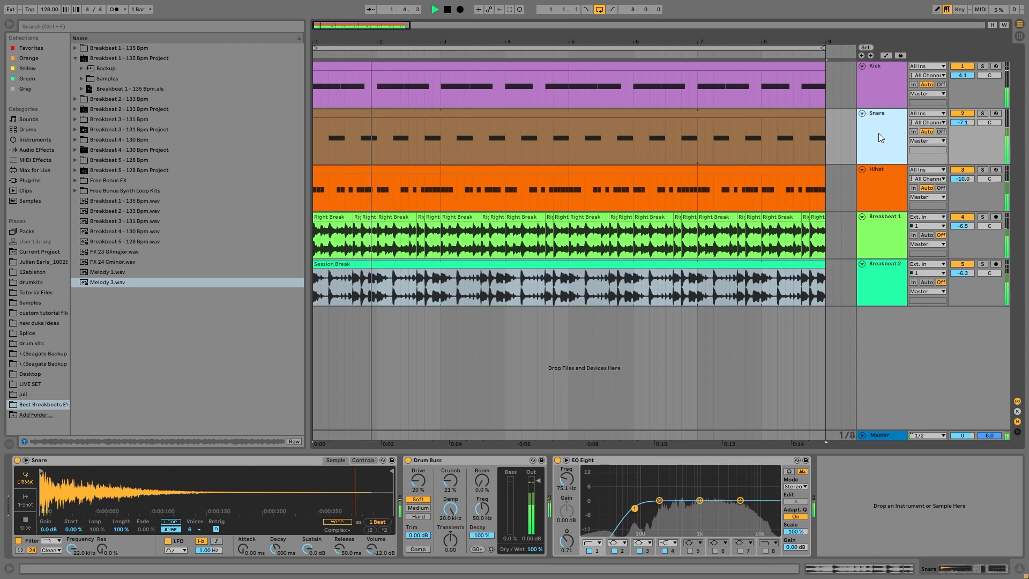
key("space")
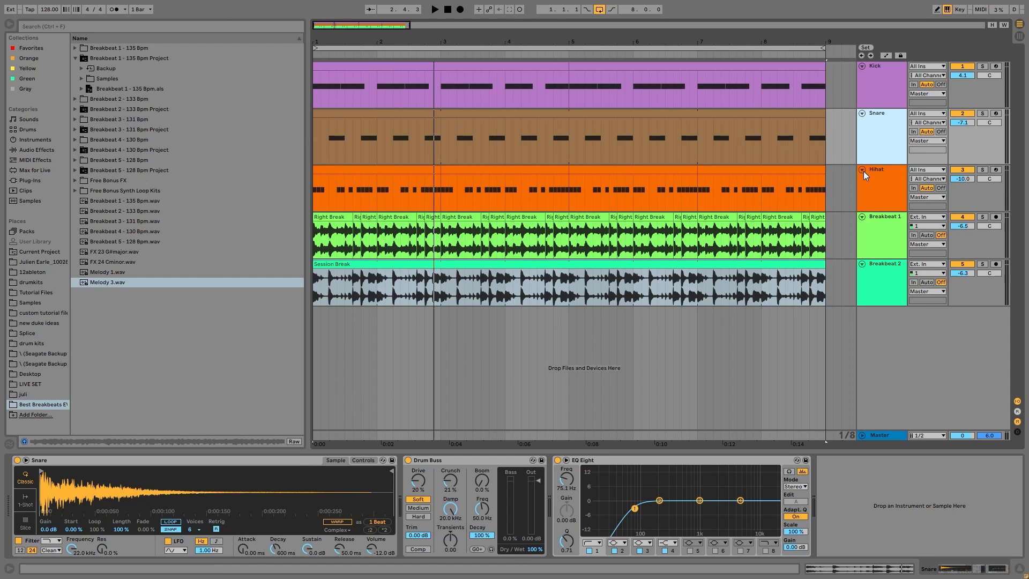
left_click(881, 92)
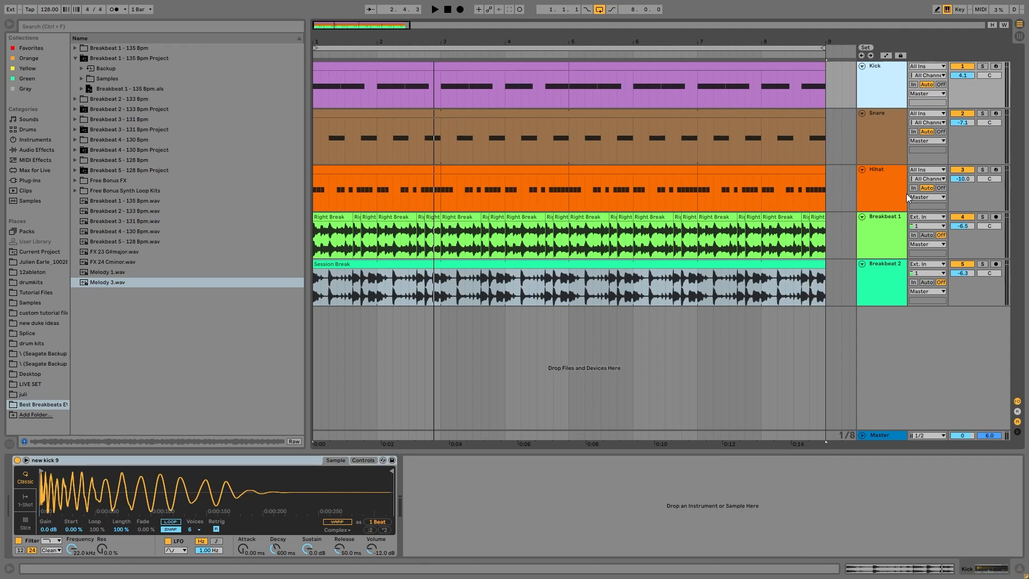
left_click(877, 154)
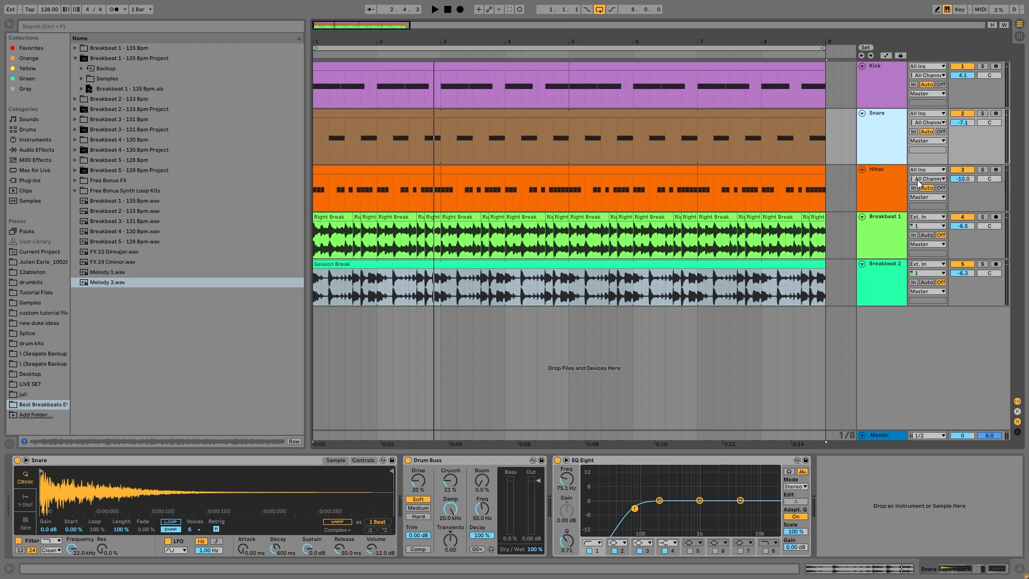
left_click(888, 95)
left_click(891, 129)
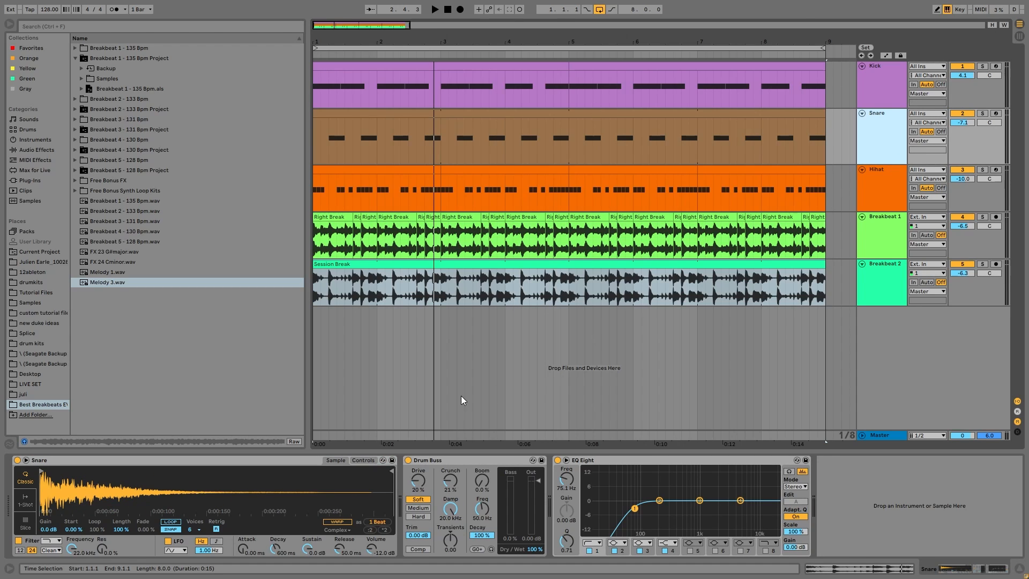
left_click(873, 240)
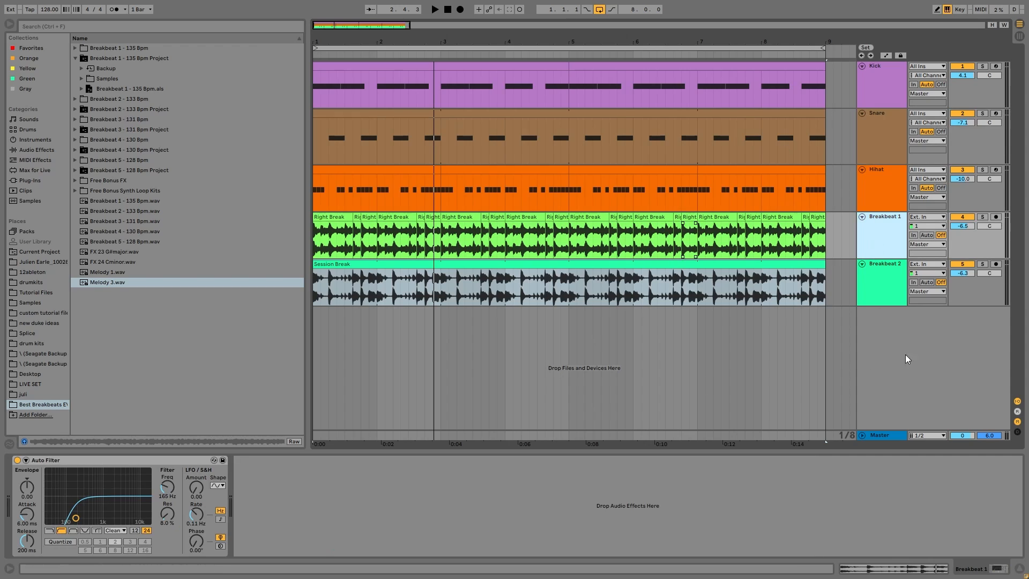
Play the opening of the full beat twice while showing the Snare and Kick track devices.
key("space")
left_click(877, 131)
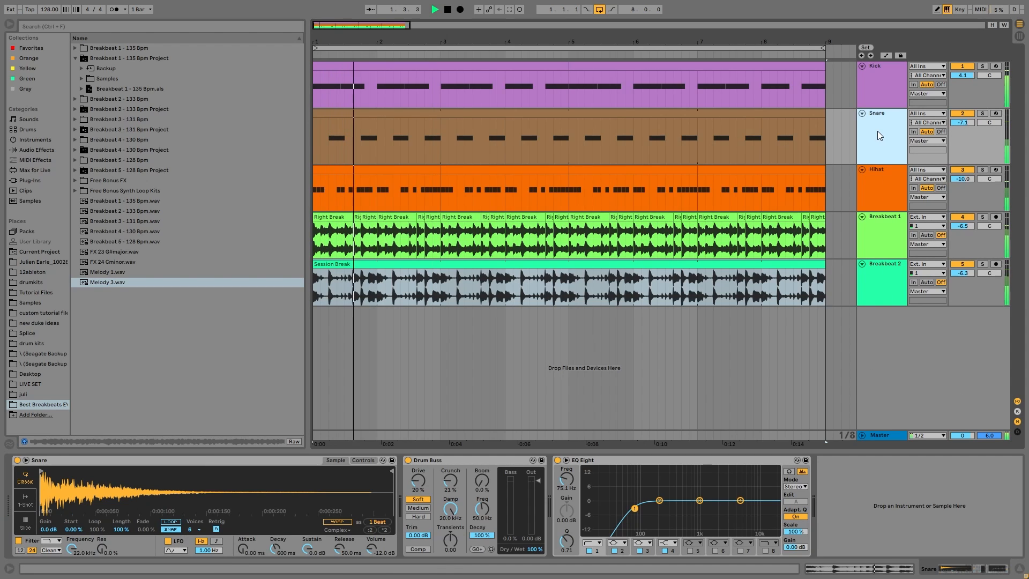
key("space")
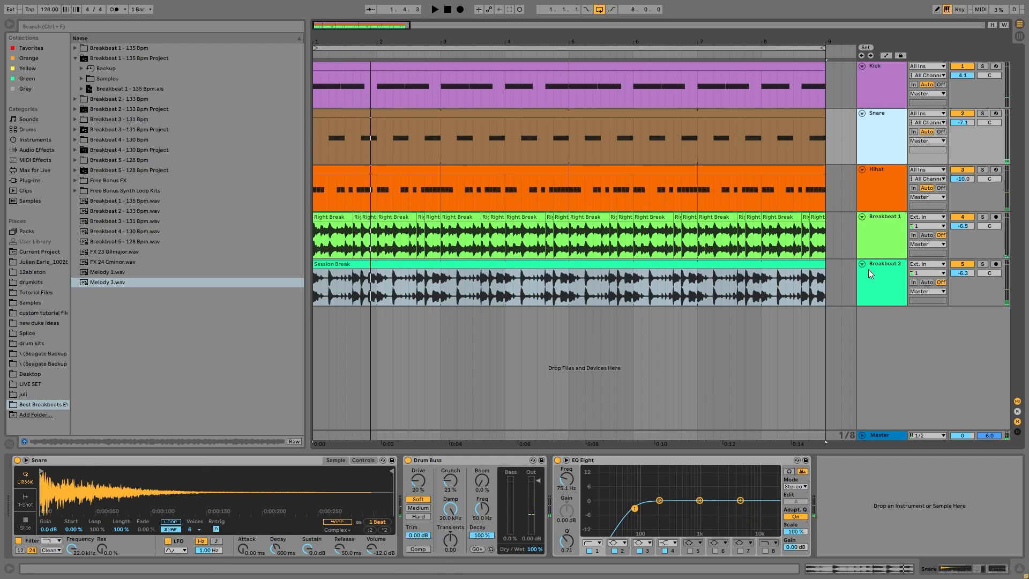
key("space")
left_click(889, 96)
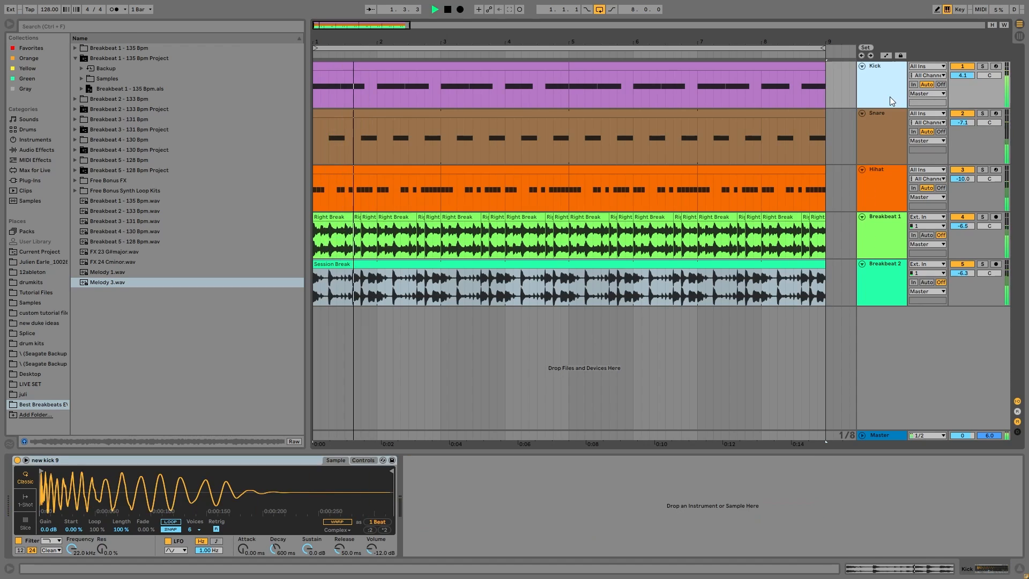
left_click(866, 139)
key("space")
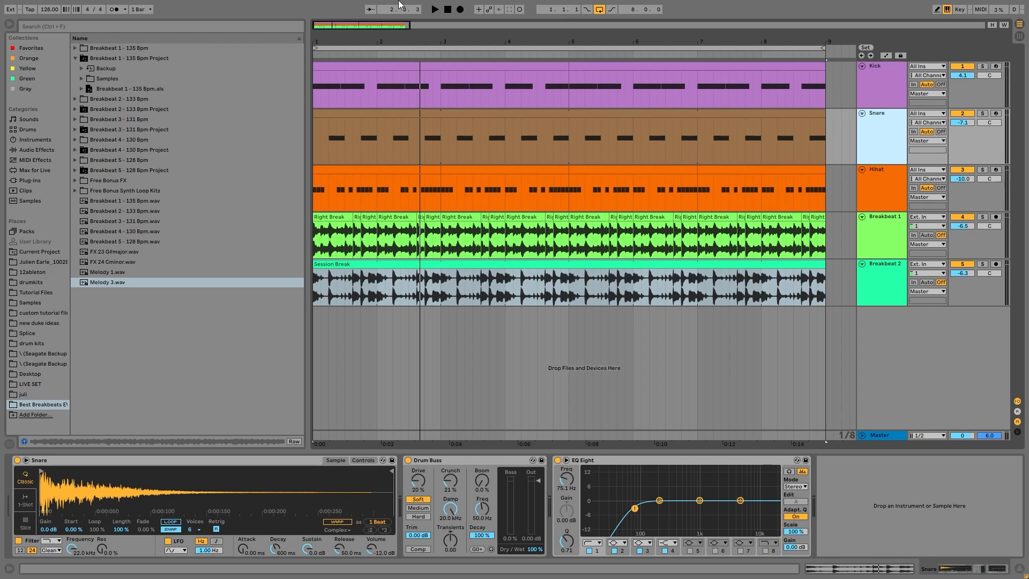
Replay the full beat from the start, show the Kick instrument and solo the Kick track.
key("space")
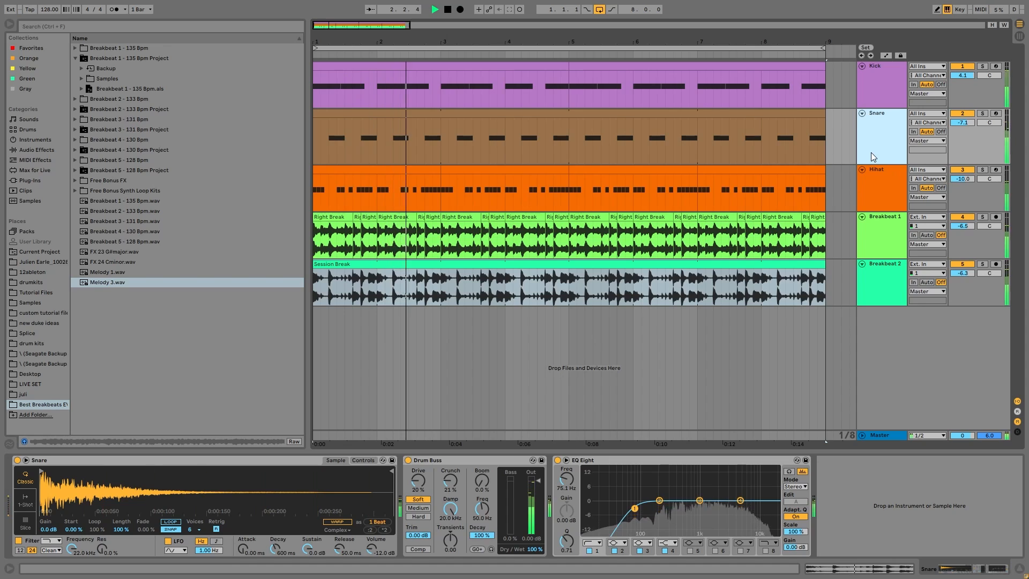
key("space")
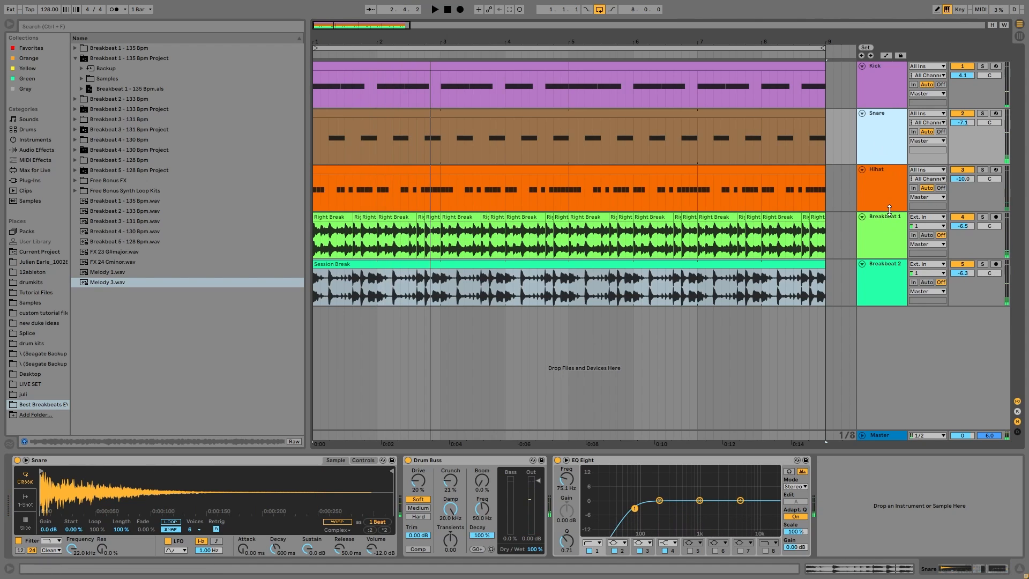
key("space")
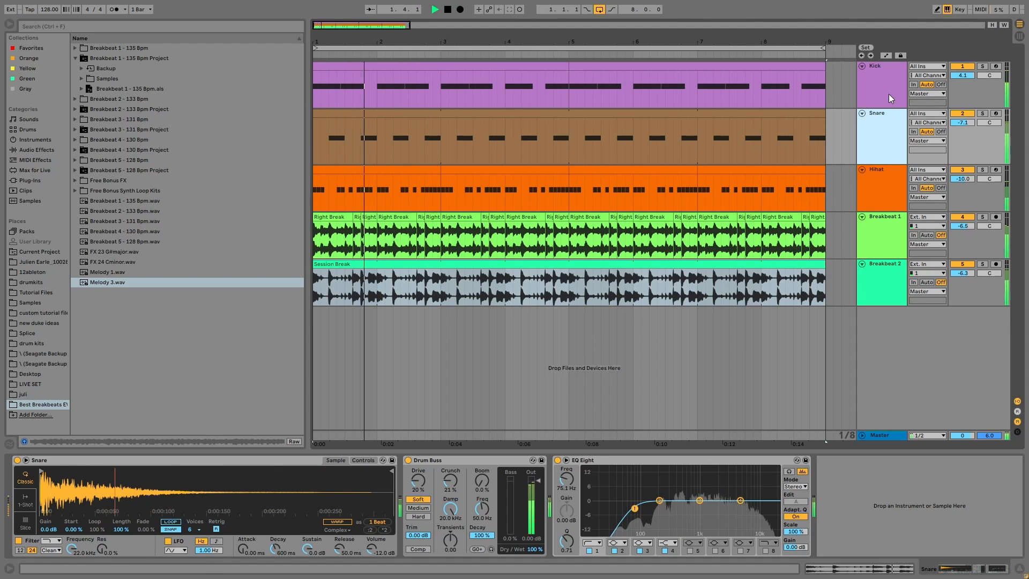
left_click(891, 80)
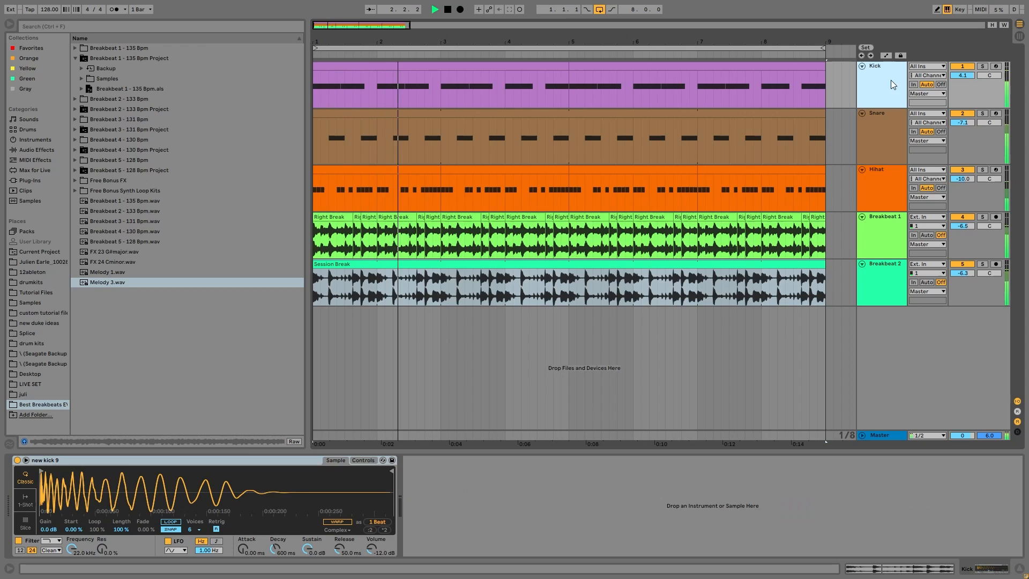
left_click(982, 66)
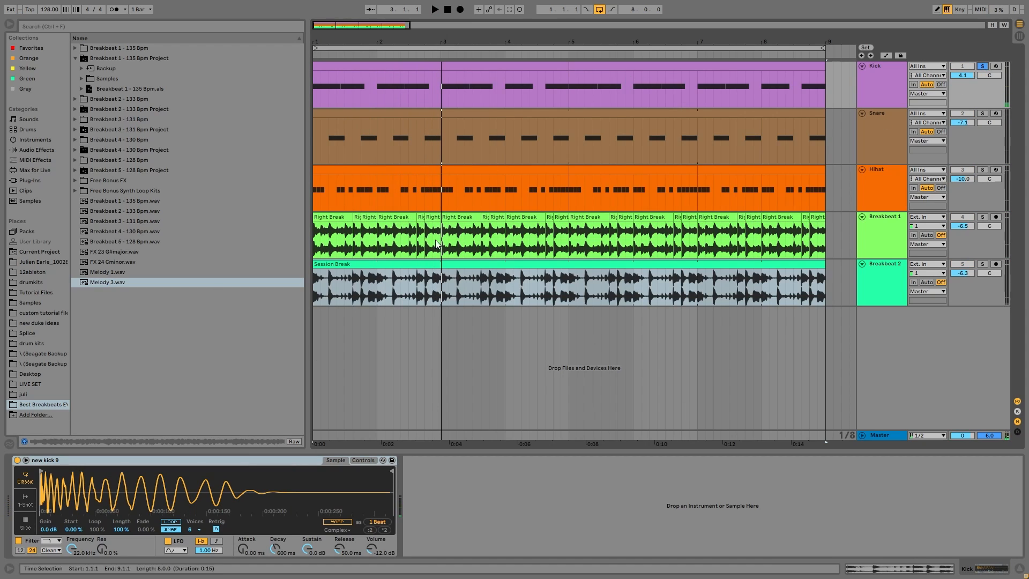
Solo the Snare track instead and play it with its Drum Buss bypassed and re-enabled for comparison.
left_click(982, 113)
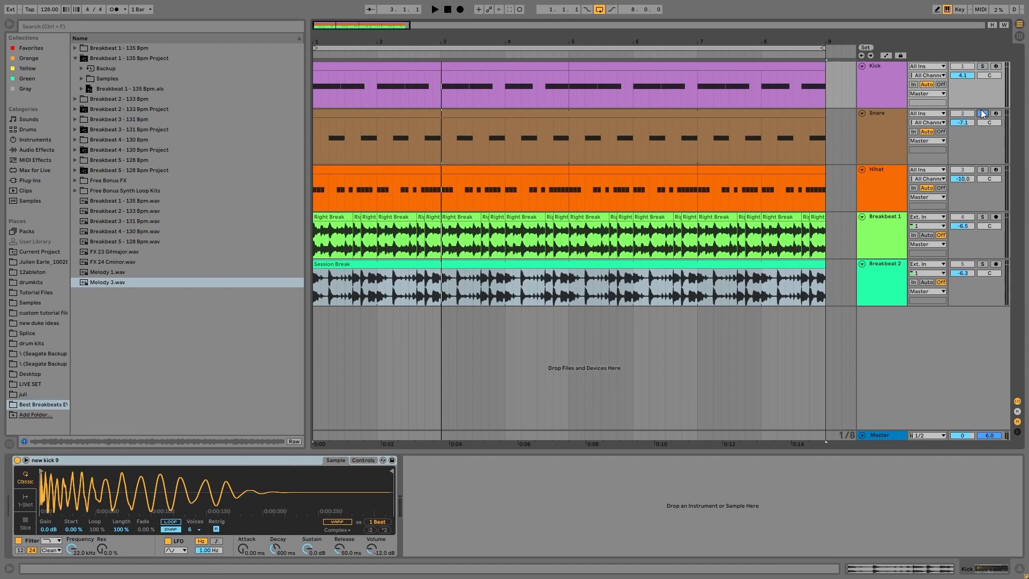
left_click(882, 131)
key("space")
left_click(408, 459)
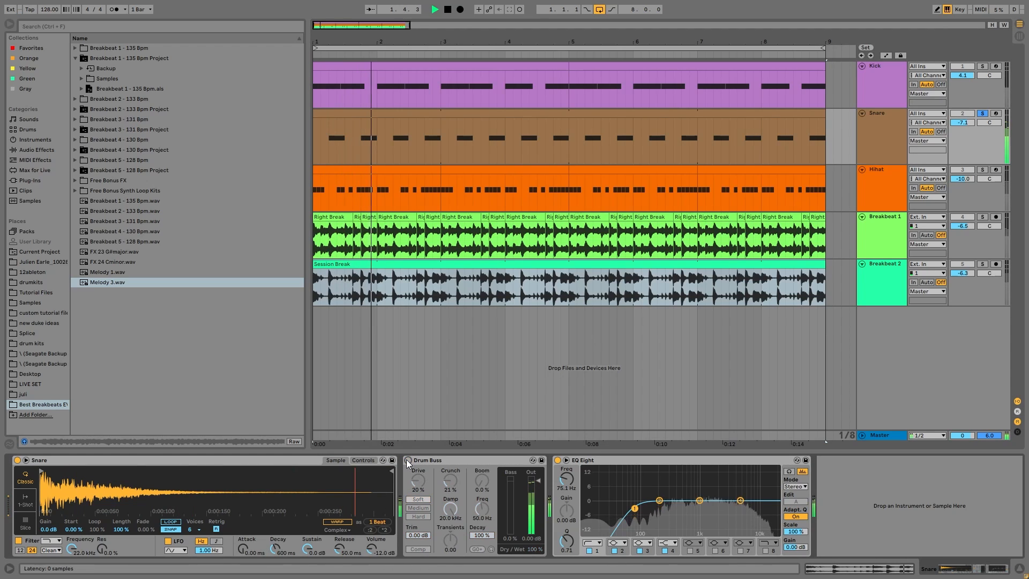
left_click(408, 460)
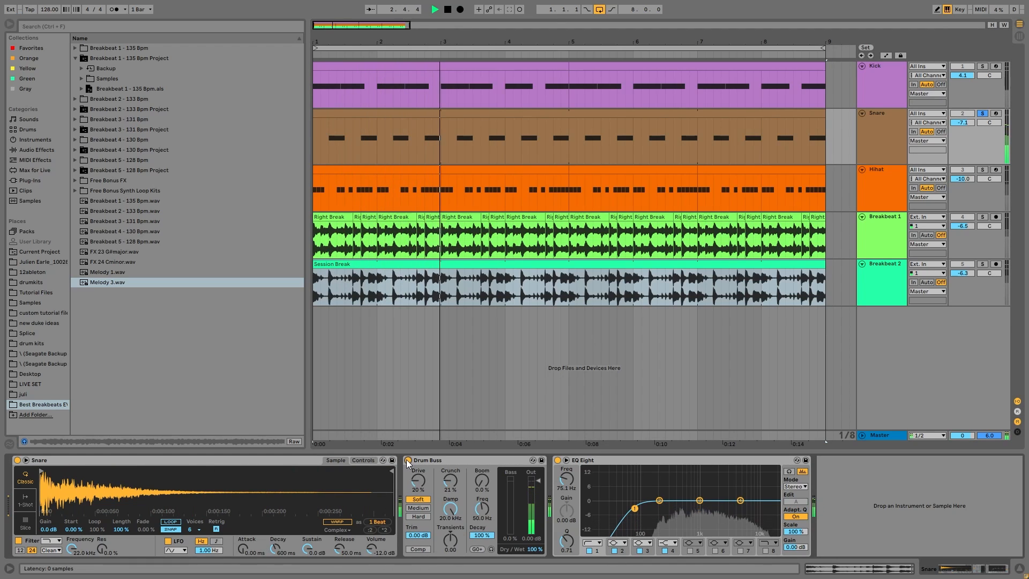
key("space")
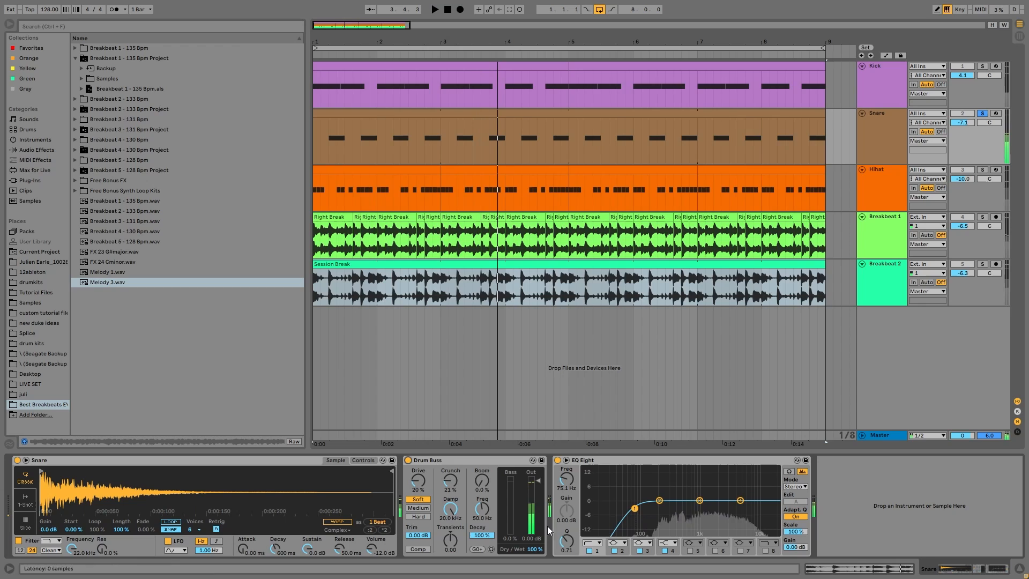
Solo the Hihat track, play it alone while showing its instrument, and turn the solo off.
left_click(982, 170)
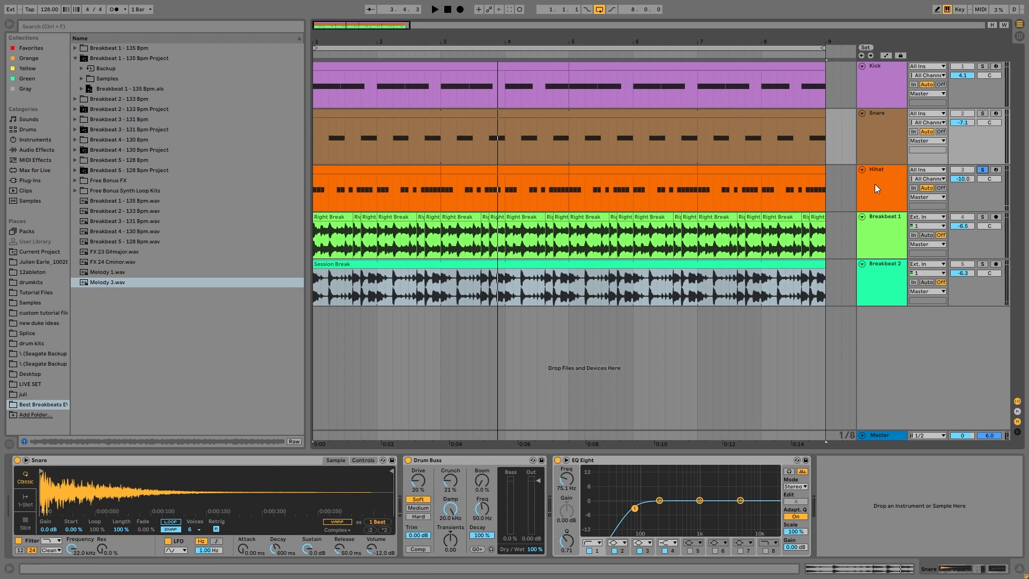
left_click(874, 184)
key("space")
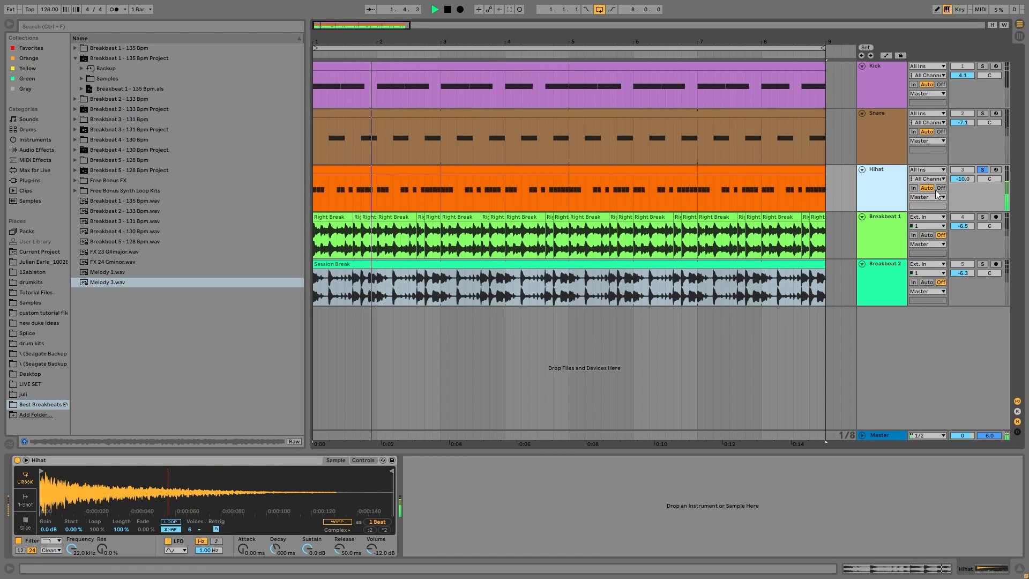
left_click(983, 171)
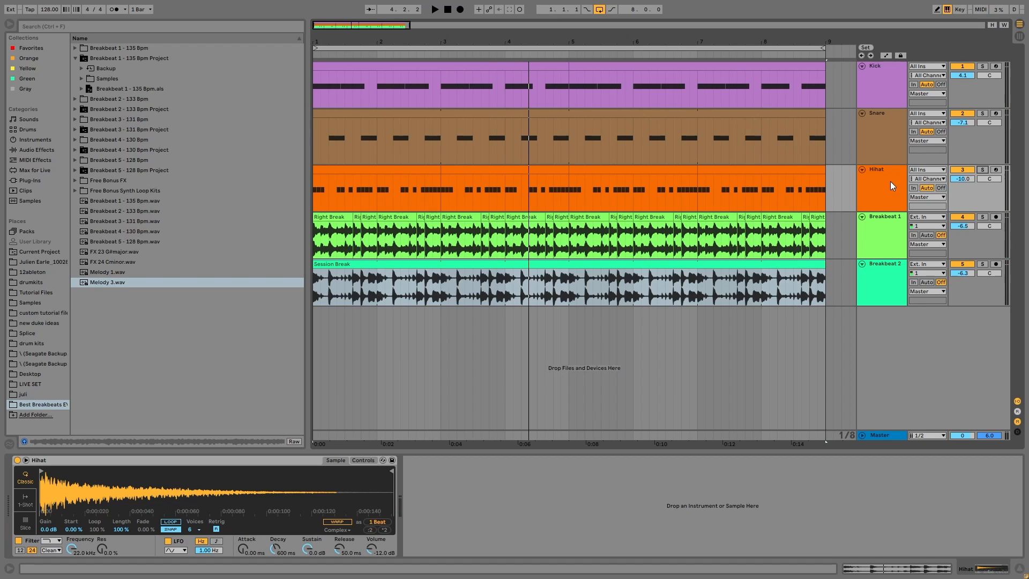
Step through the Hihat, Snare, Breakbeat 1 and Breakbeat 2 tracks to examine their instruments and effects.
left_click(890, 181)
key("Down")
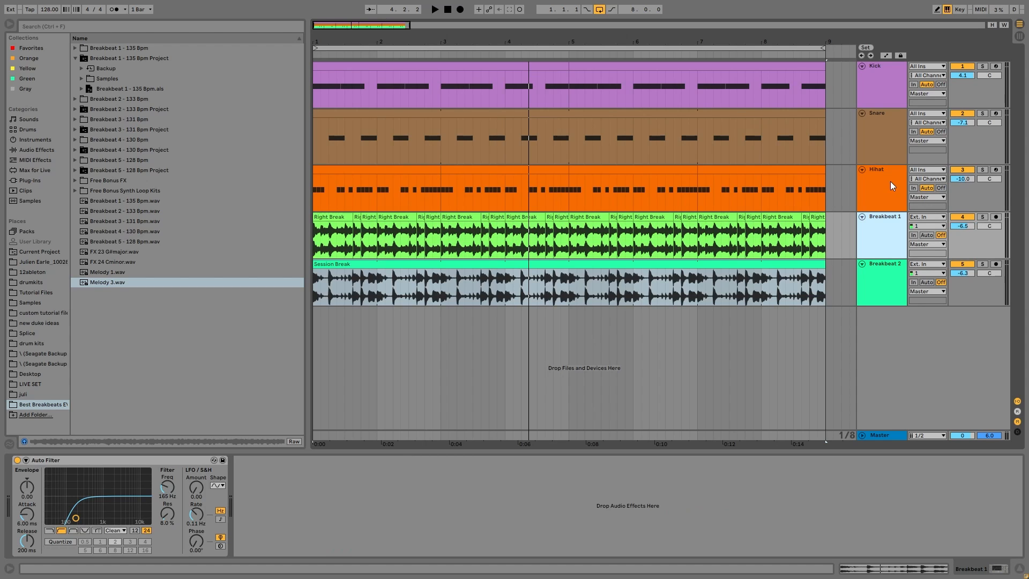
left_click(889, 181)
key("Up")
key("Up")
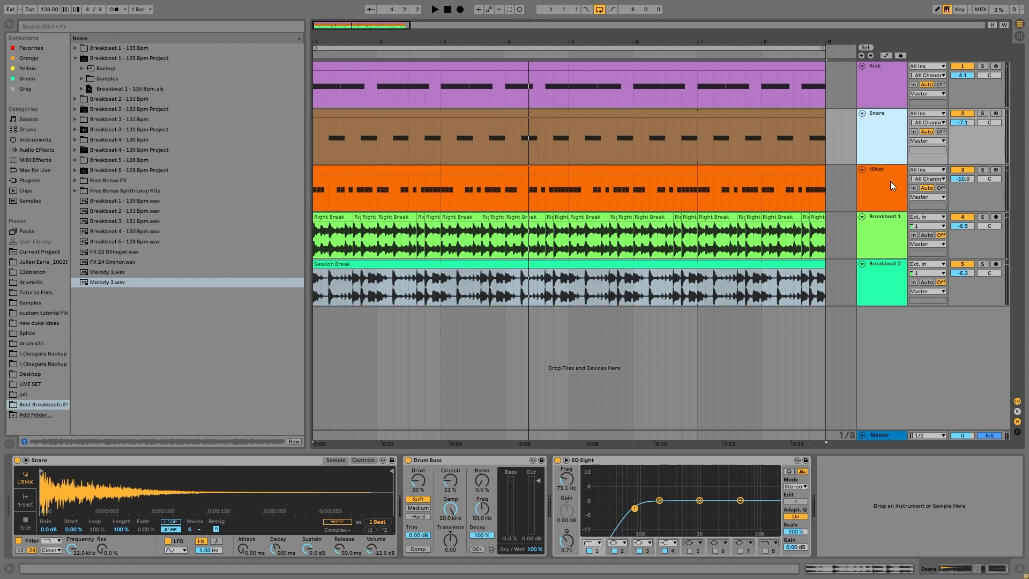
key("Down")
key("Down")
key("Down")
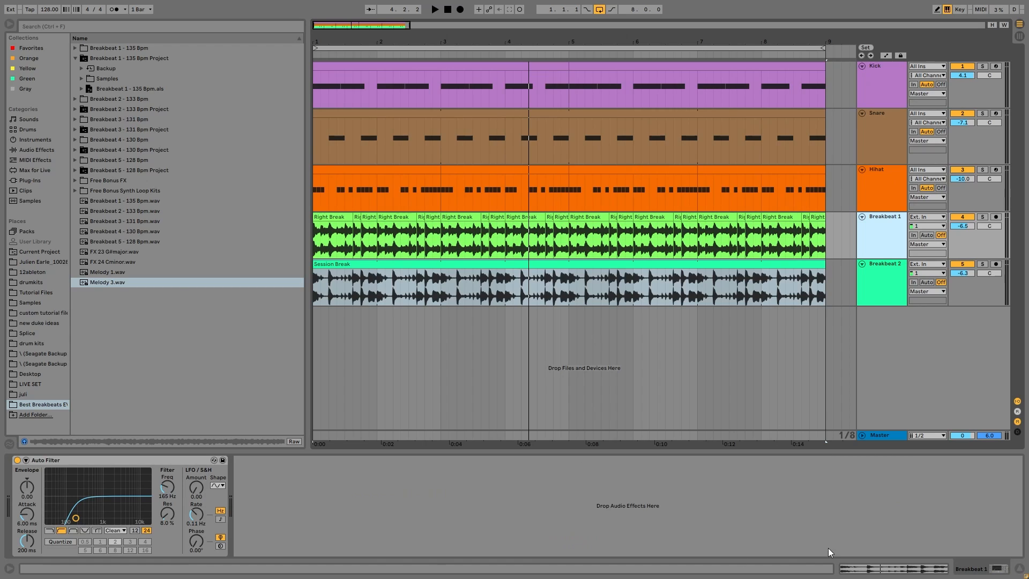
left_click(882, 294)
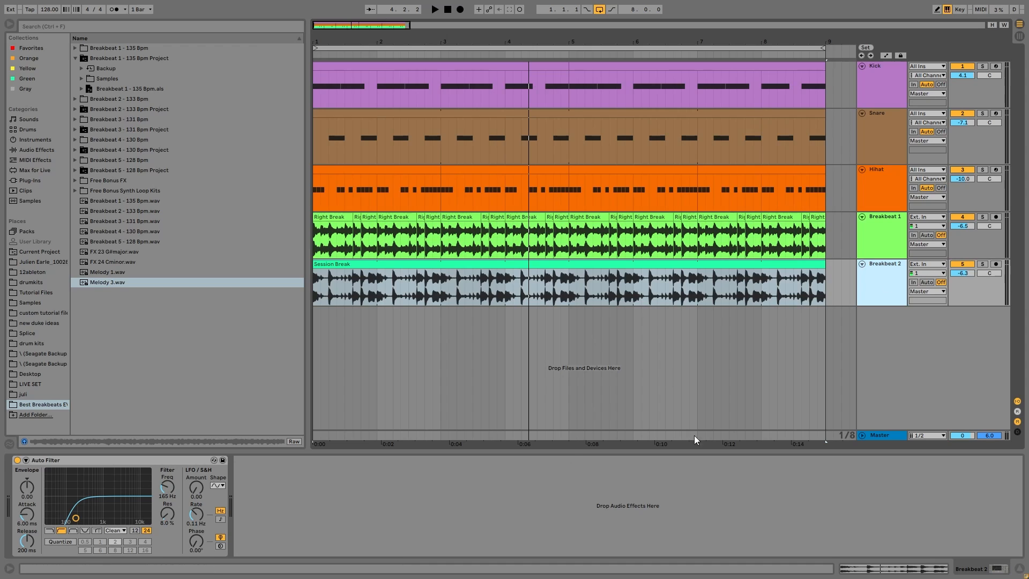
left_click(872, 143)
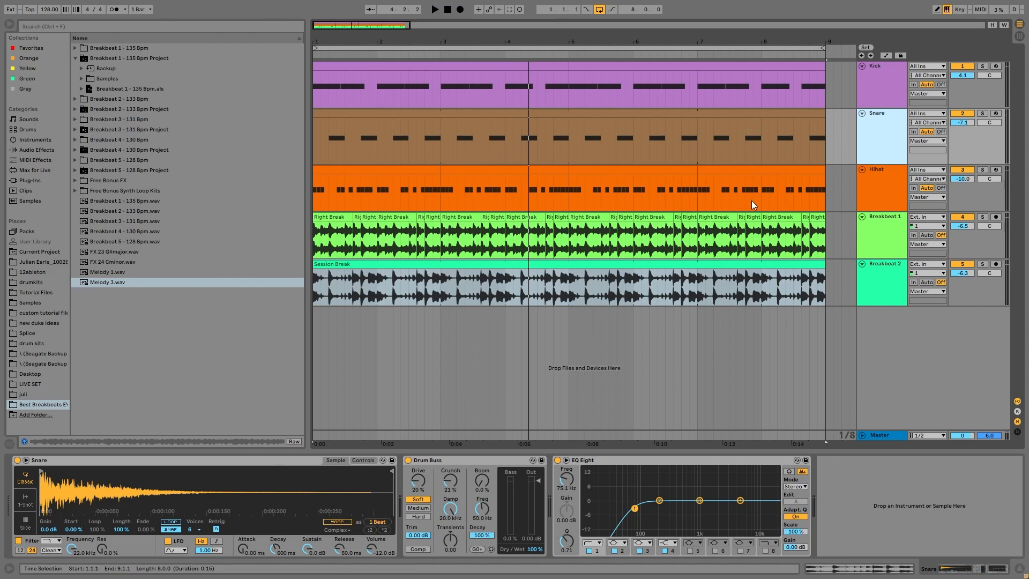
Play the full beat, show the Hihat and Kick instruments, and select the first two-bar Hihat clip.
key("space")
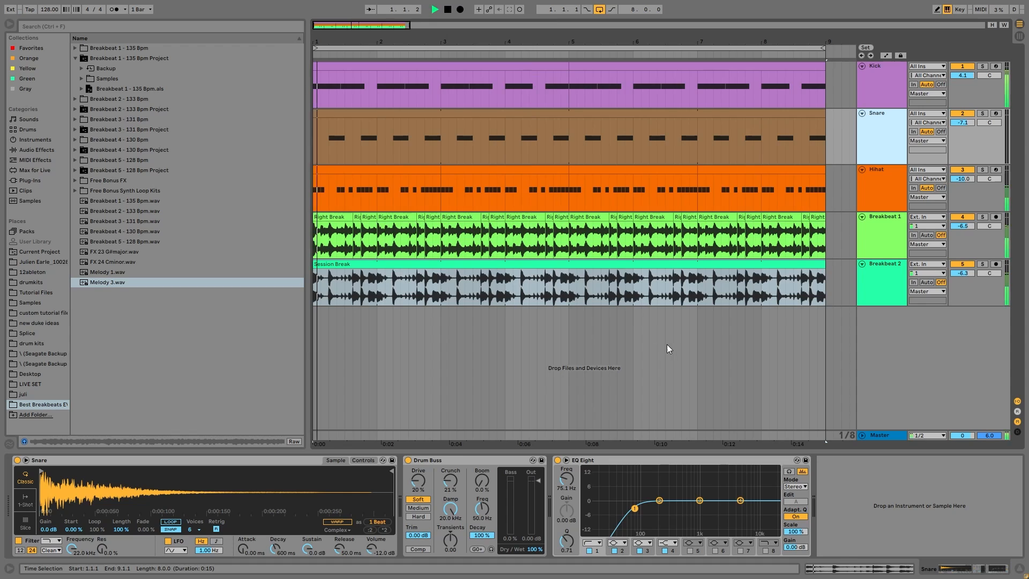
left_click(884, 187)
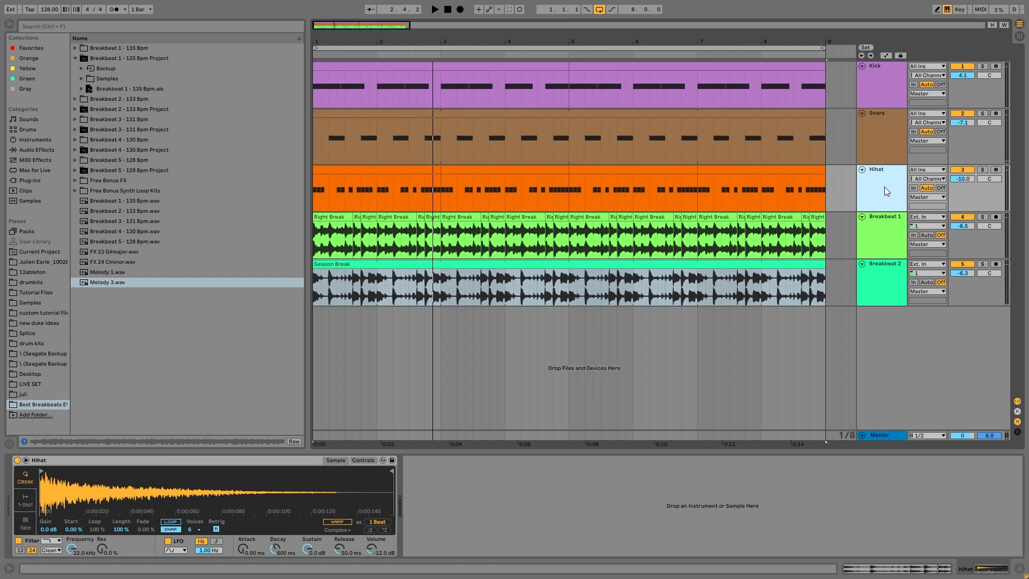
left_click(890, 82)
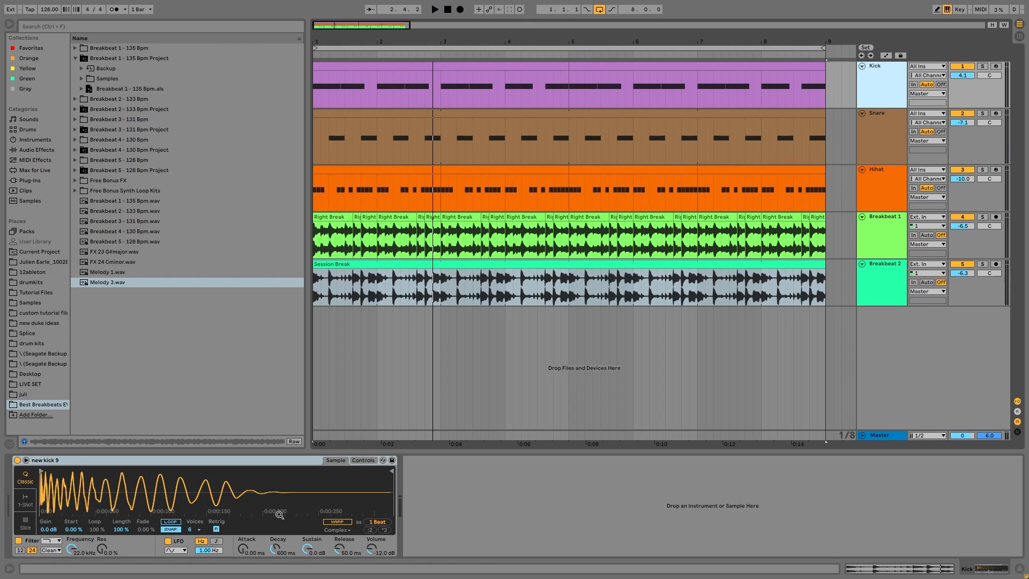
left_click(876, 207)
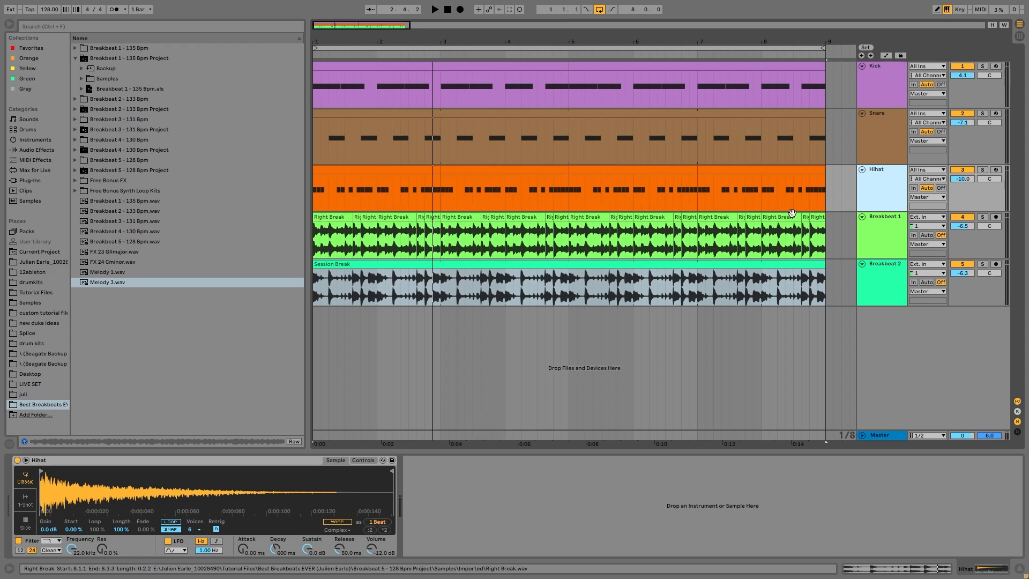
left_click(383, 170)
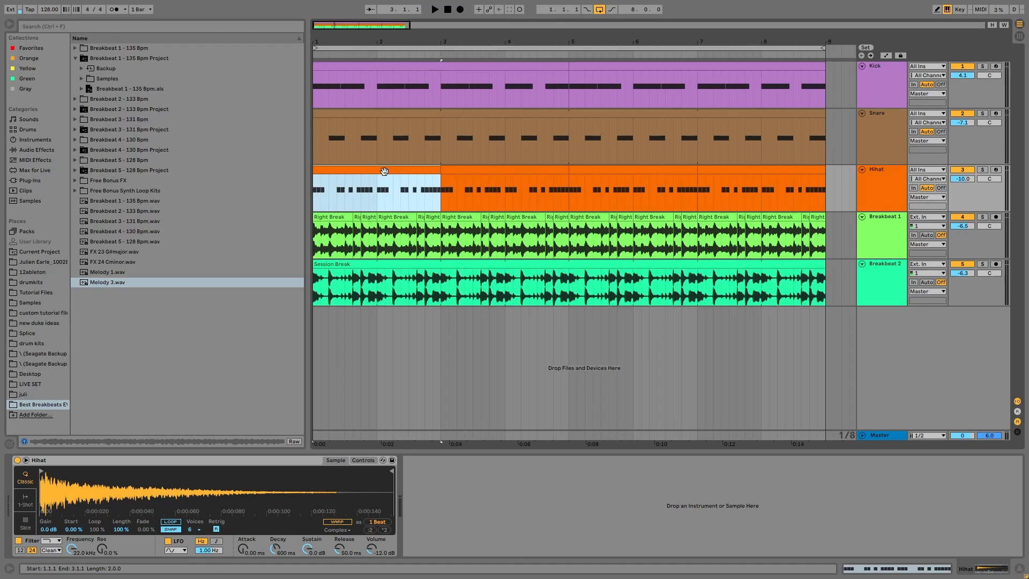
Play the full beat from the start with the arrangement loop turned off, and stop playback.
key("space")
left_click(596, 11)
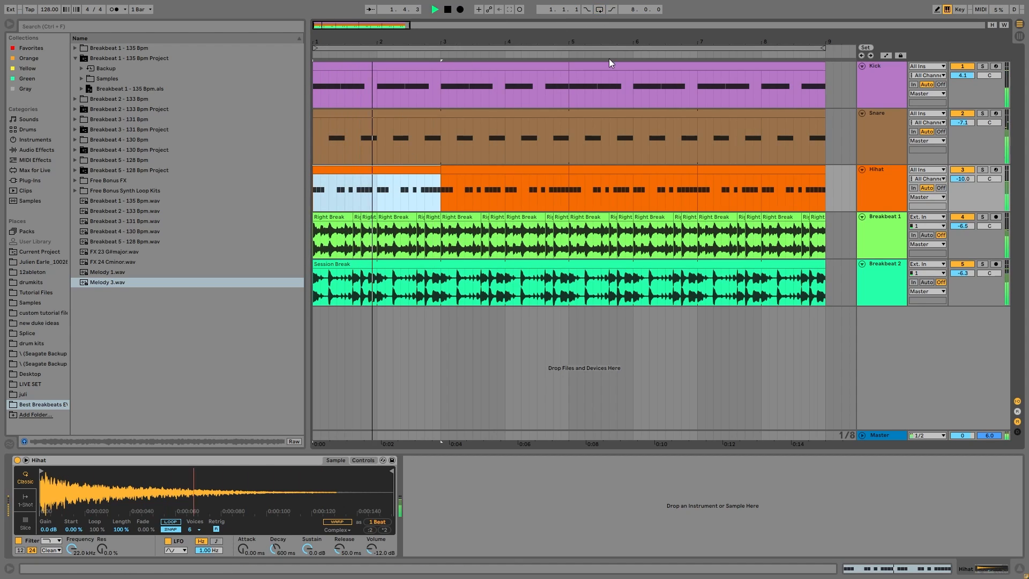
key("space")
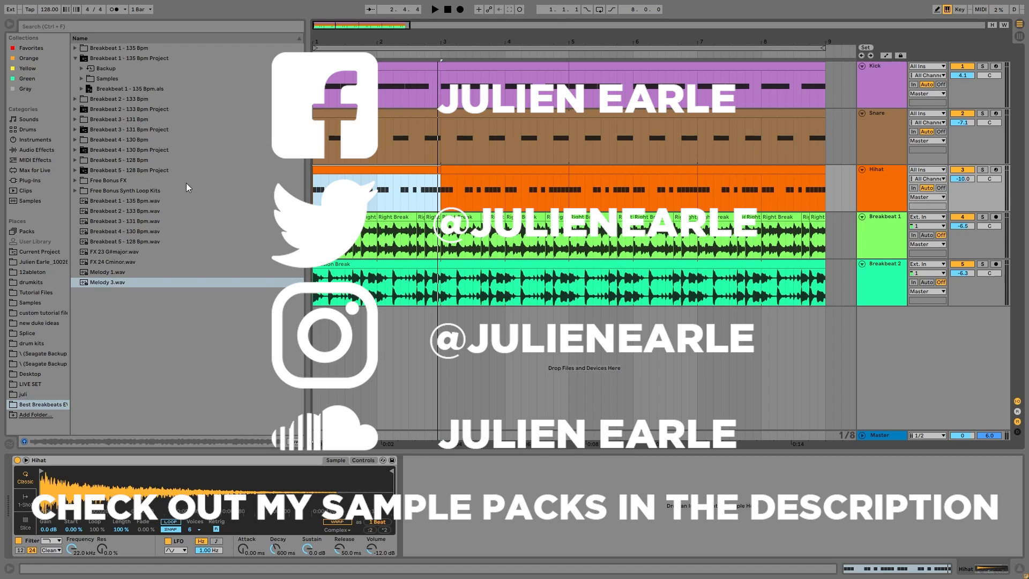
Select the Free Bonus FX folder and preview the Breakbeat 1 - 135 Bpm, Breakbeat 2 - 133 Bpm and Breakbeat 5 - 128 Bpm WAV files.
left_click(186, 183)
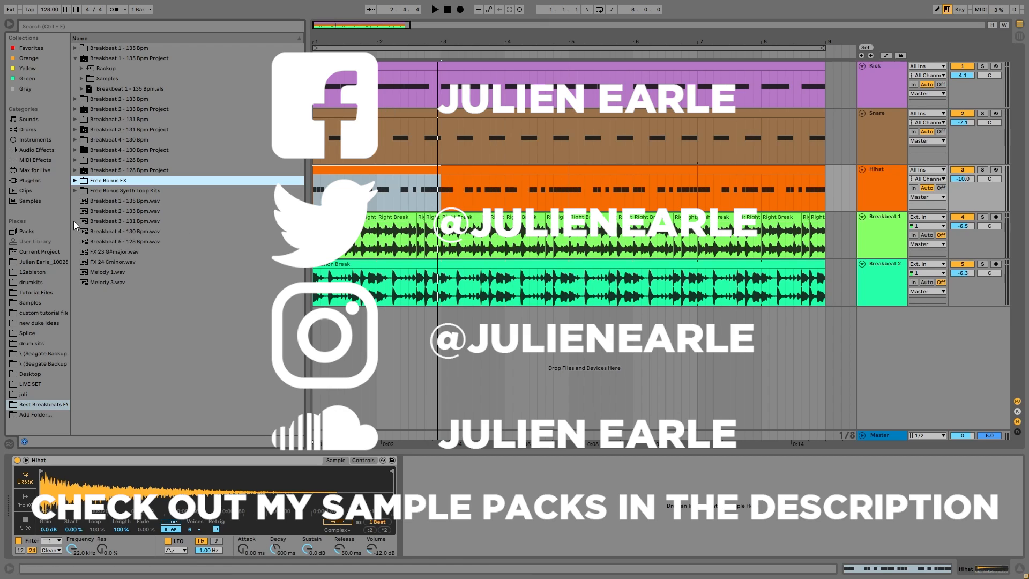
left_click(114, 202)
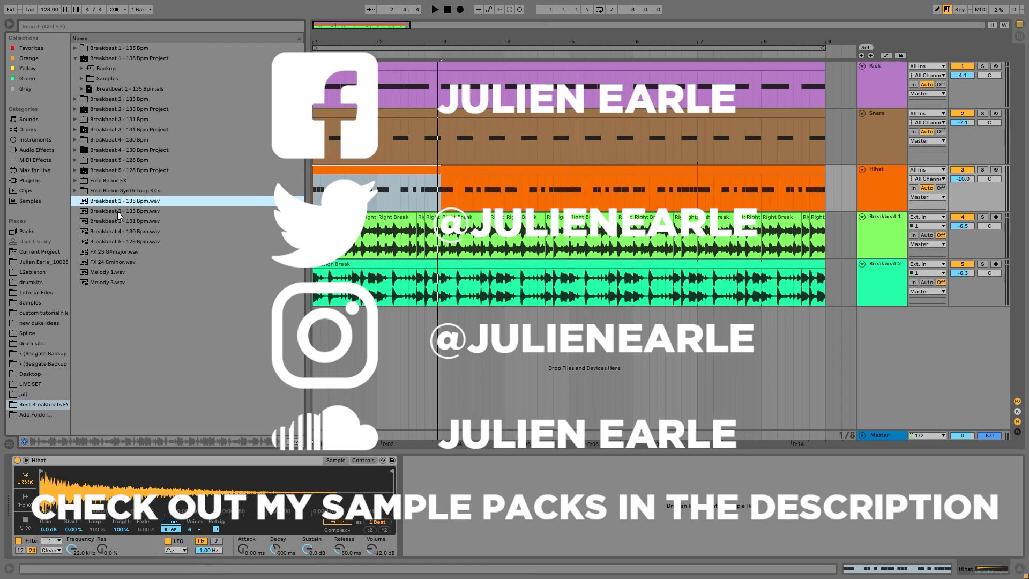
left_click(117, 211)
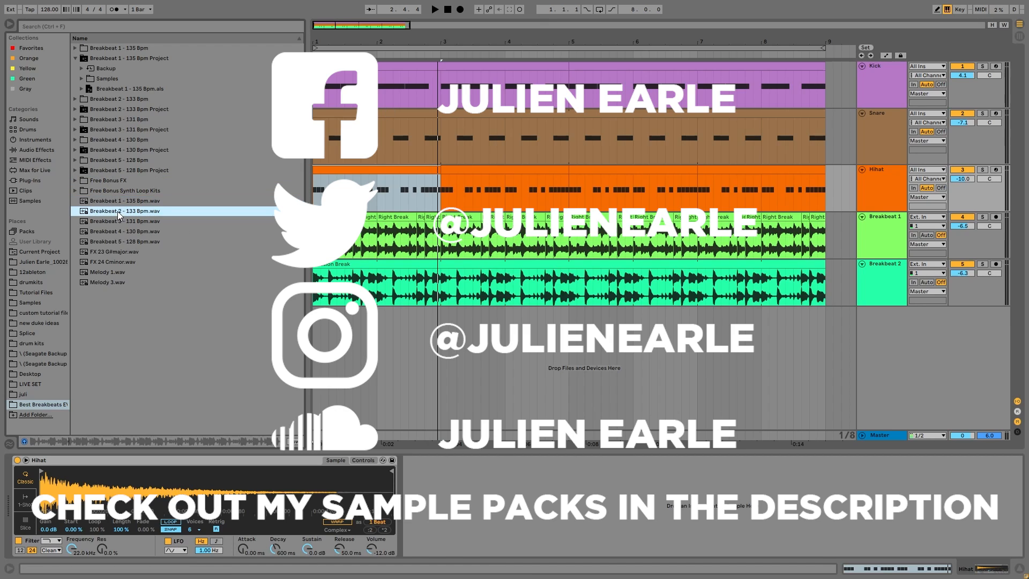
left_click(140, 243)
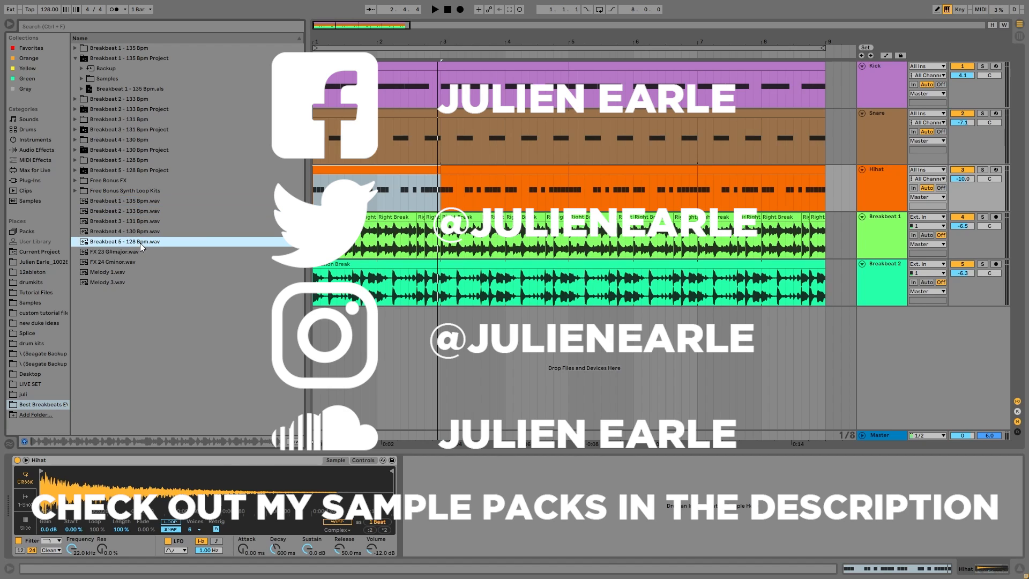